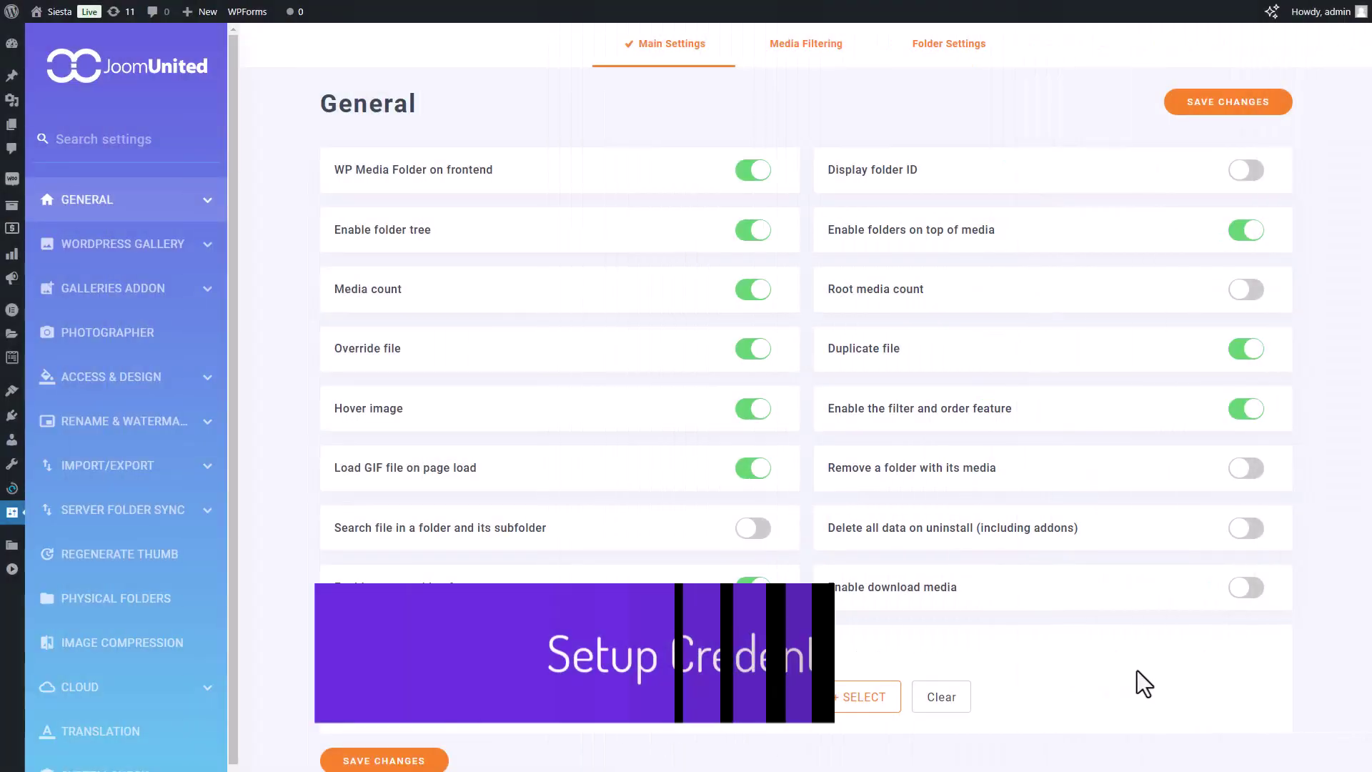
Step: In Cloud > Offload Media, keep Google Cloud Storage as the offload provider and save the changes
mouse_move(22, 530)
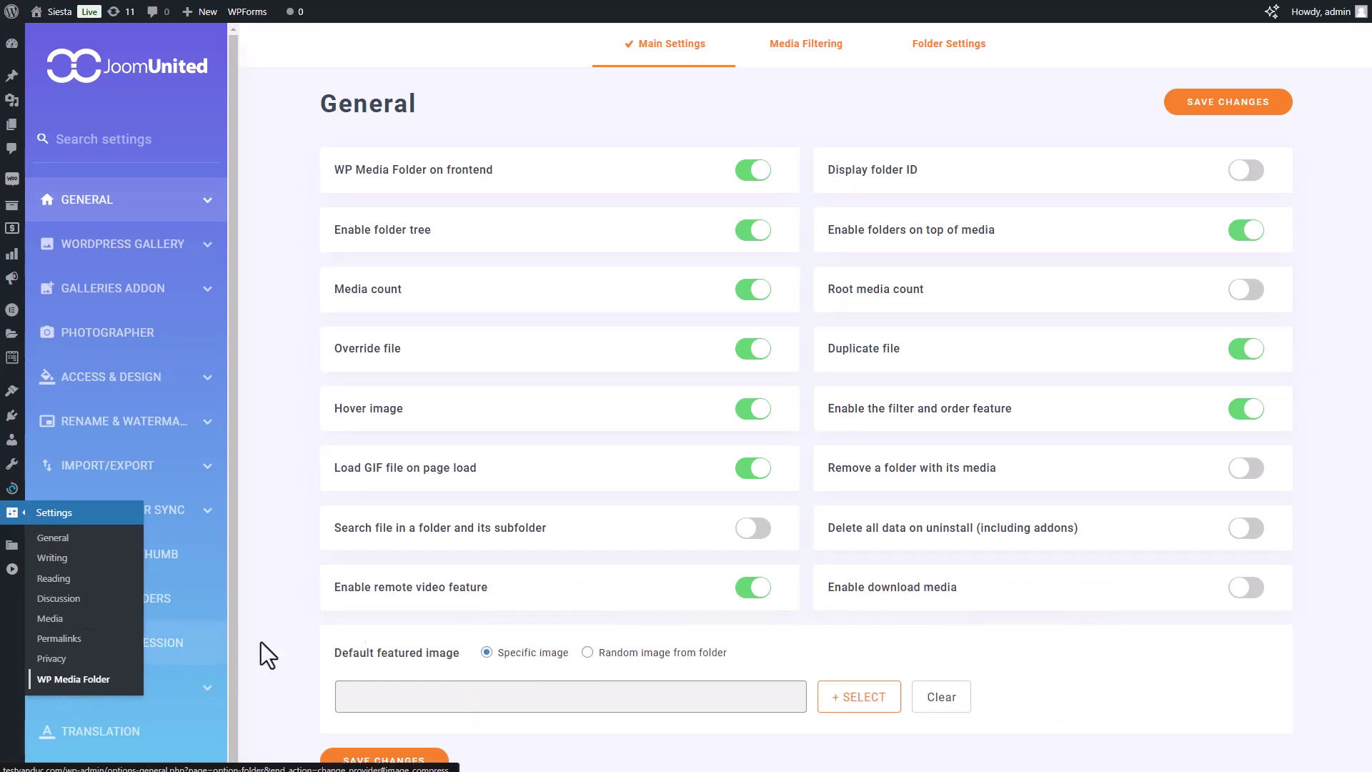
scroll(115, 629, "down", 1)
left_click(113, 651)
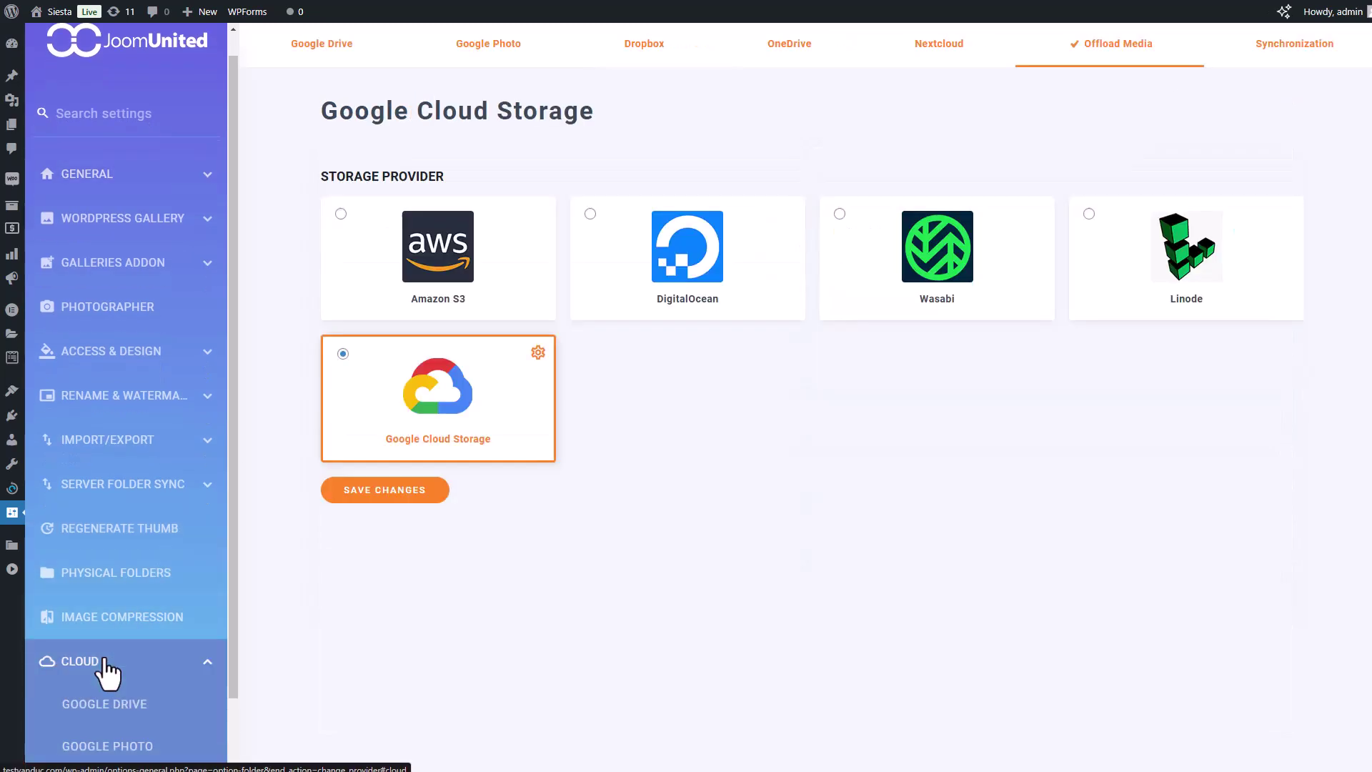
scroll(115, 664, "down", 3)
scroll(115, 687, "down", 2)
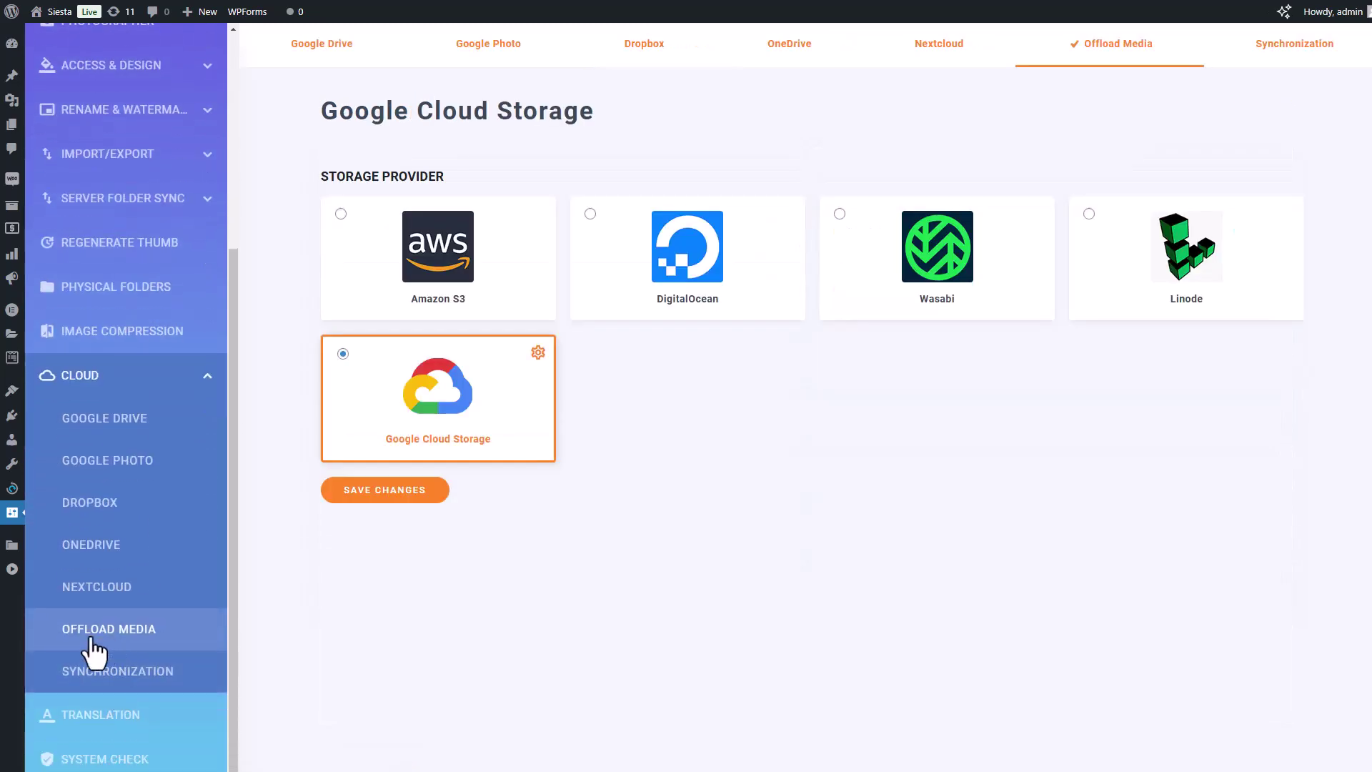
left_click(411, 493)
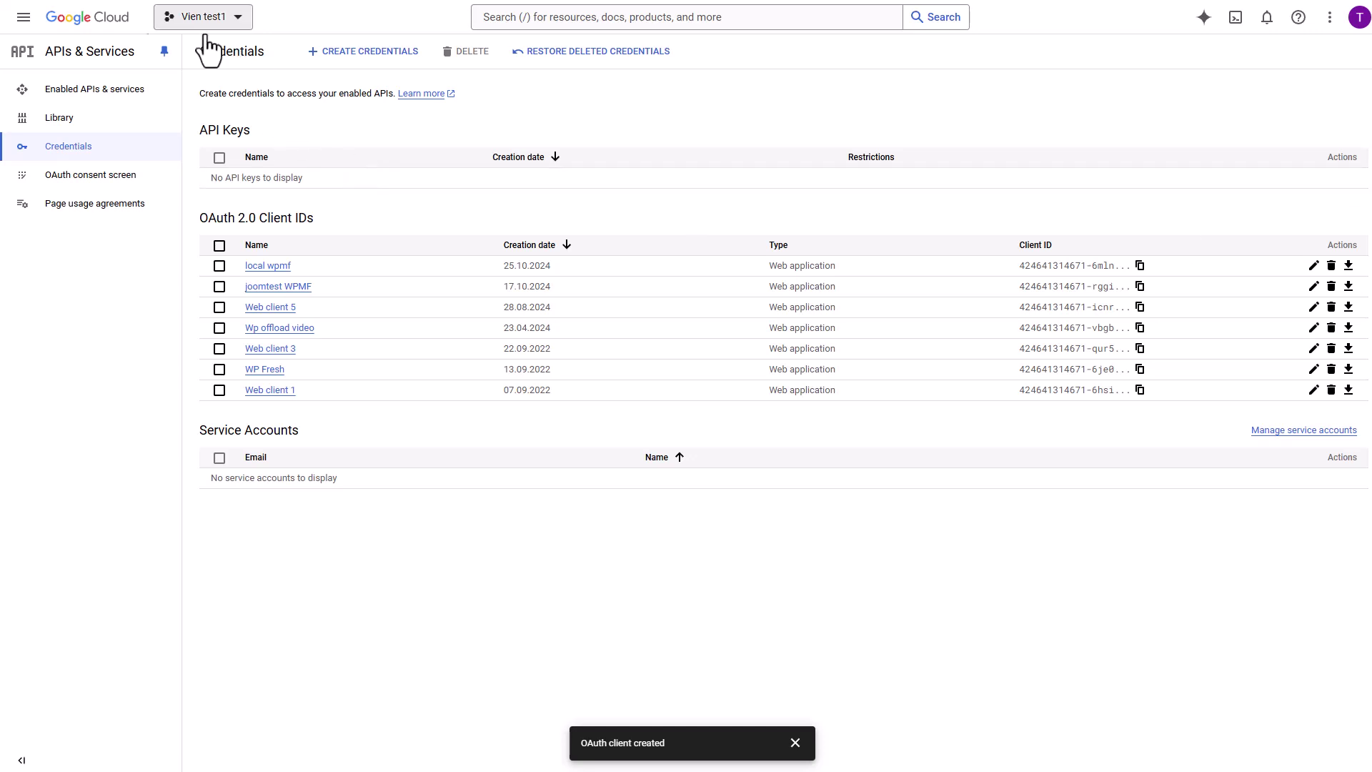
Step: Start a new Web application OAuth client ID named 'any name'
left_click(362, 66)
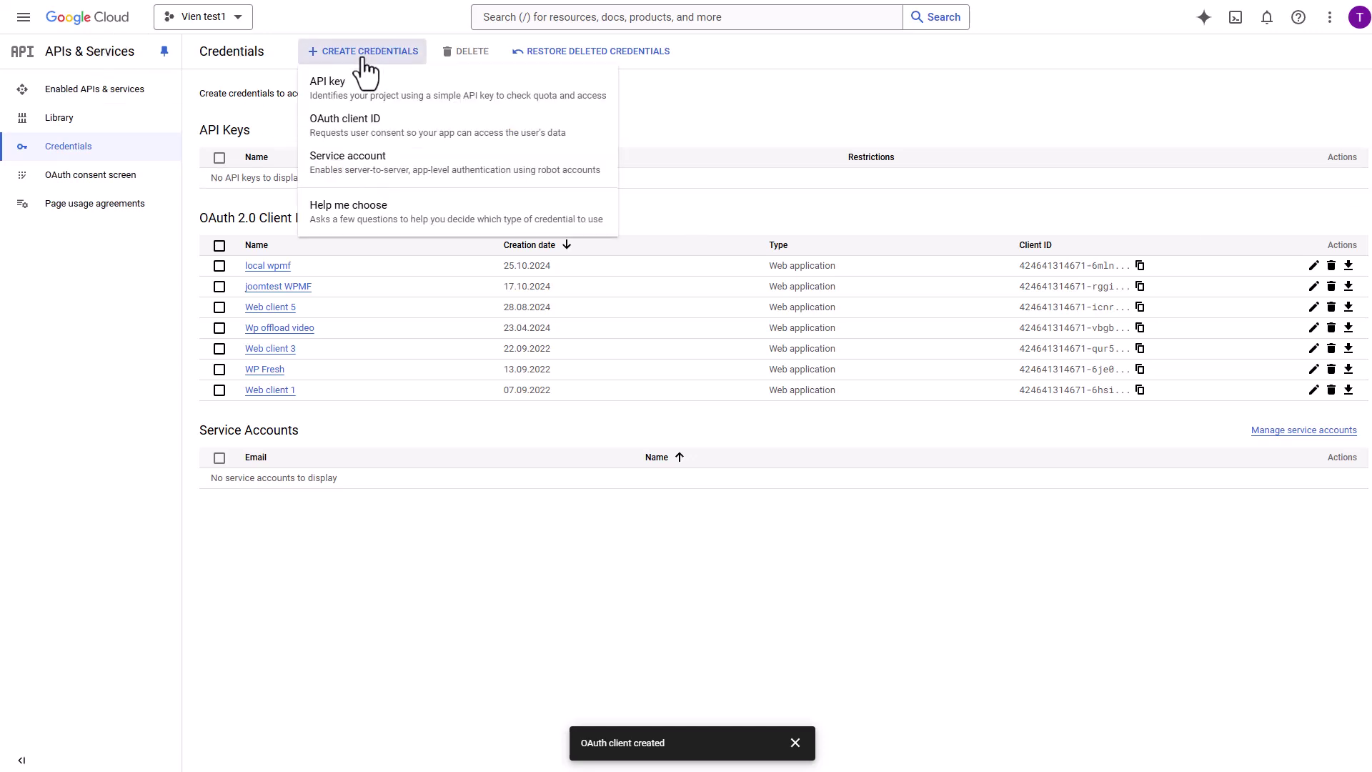
left_click(350, 136)
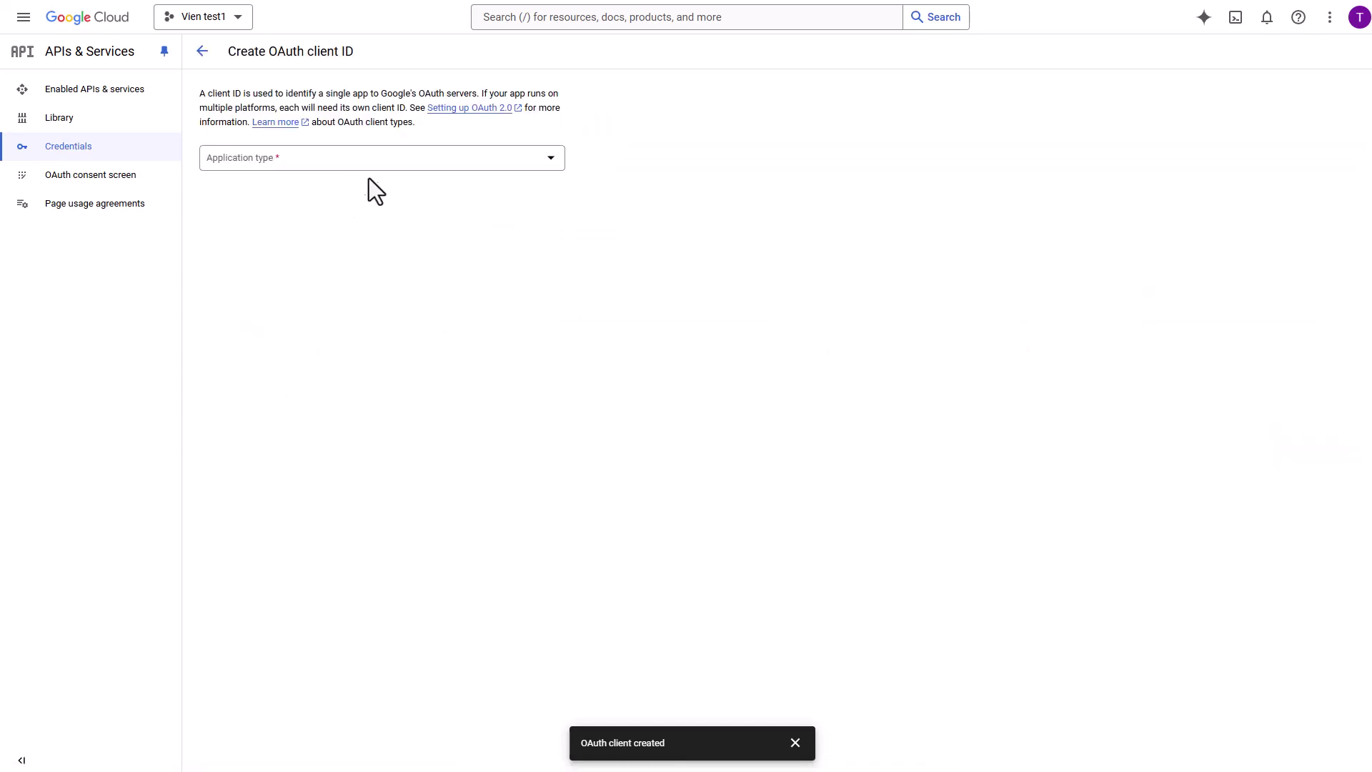
left_click(366, 161)
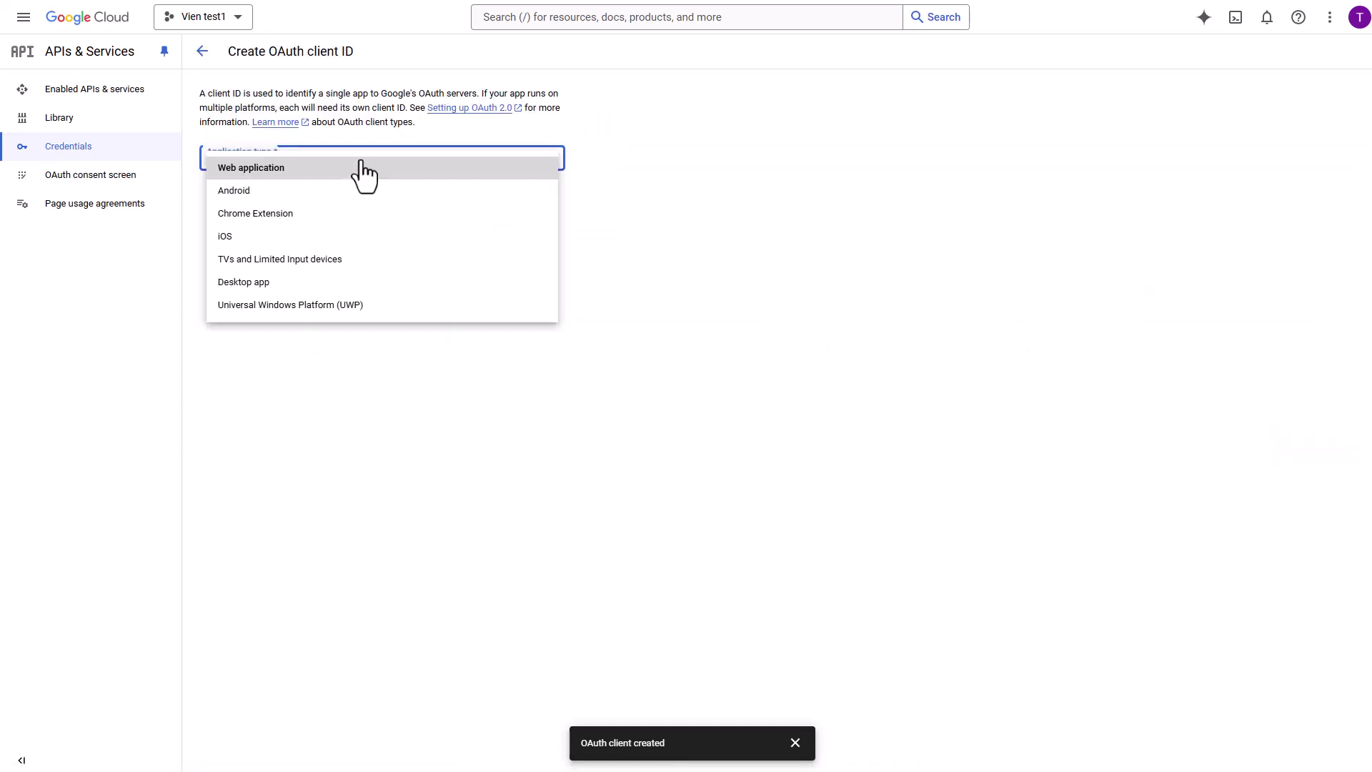
left_click(254, 169)
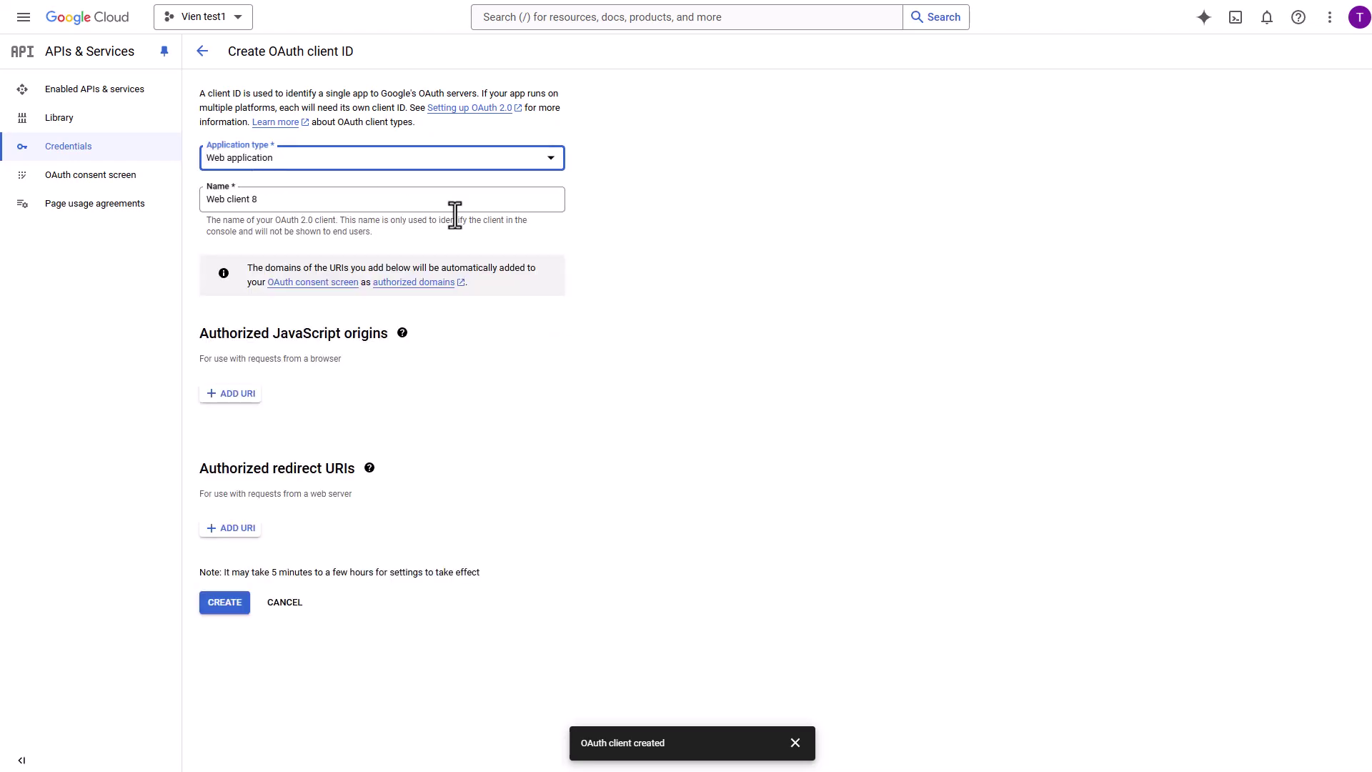
triple_click(300, 202)
type("any name")
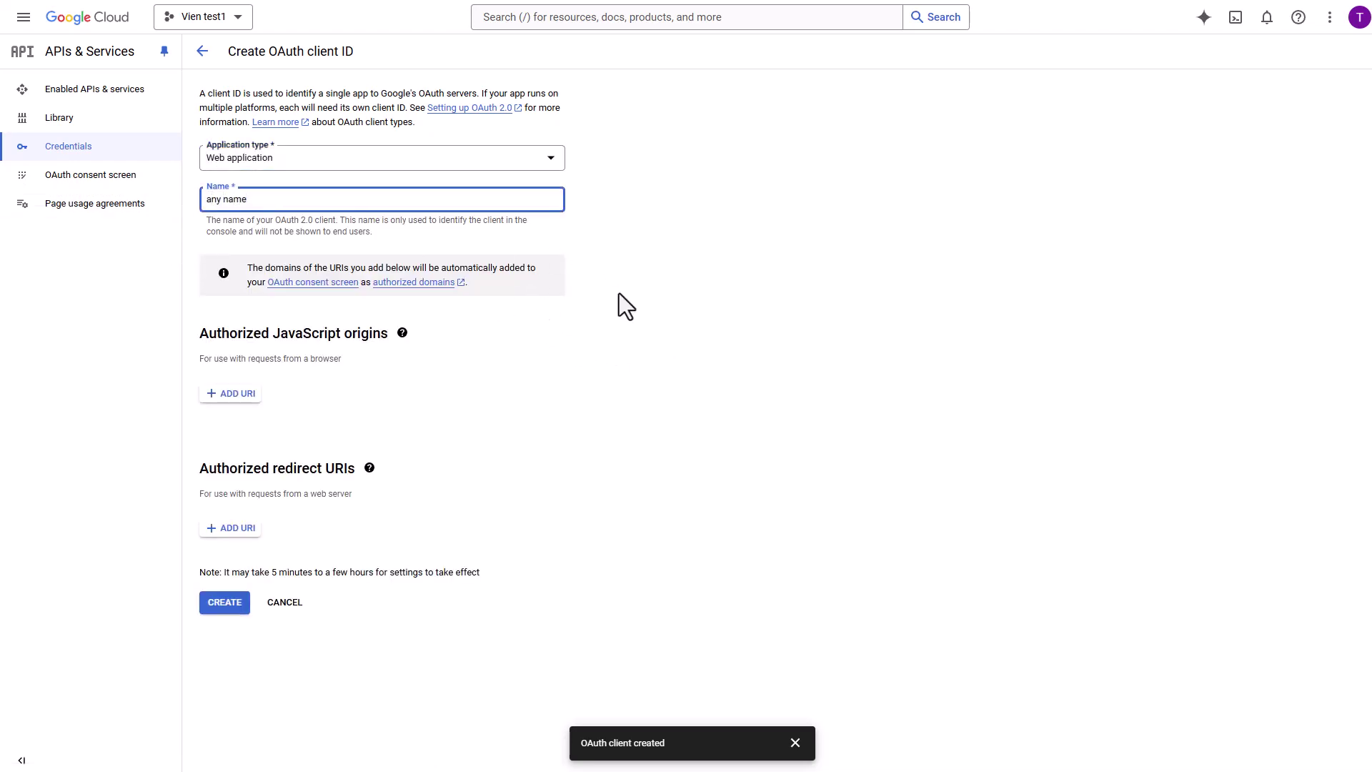
key("Return")
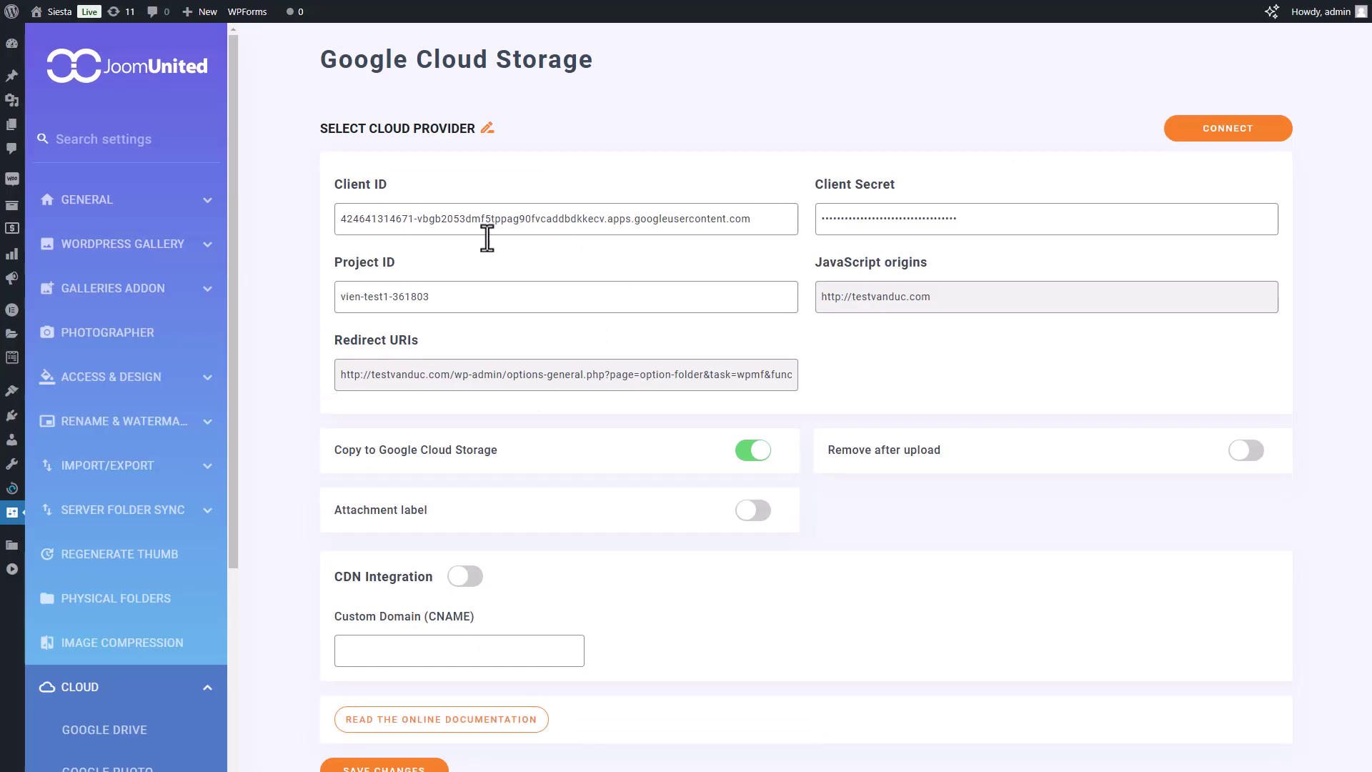
left_click(704, 384)
key("ctrl+a")
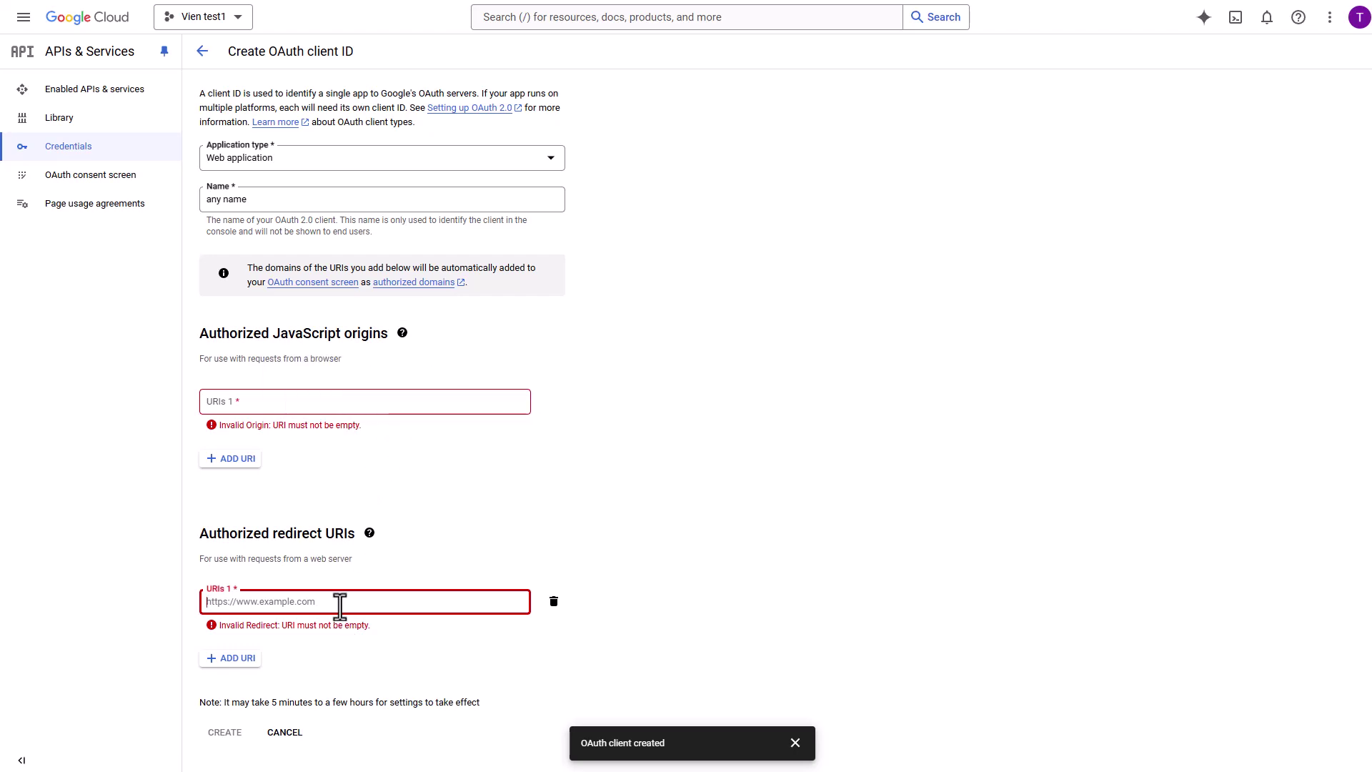
key("ctrl+v")
left_click(307, 401)
type("http://testvanduc.com")
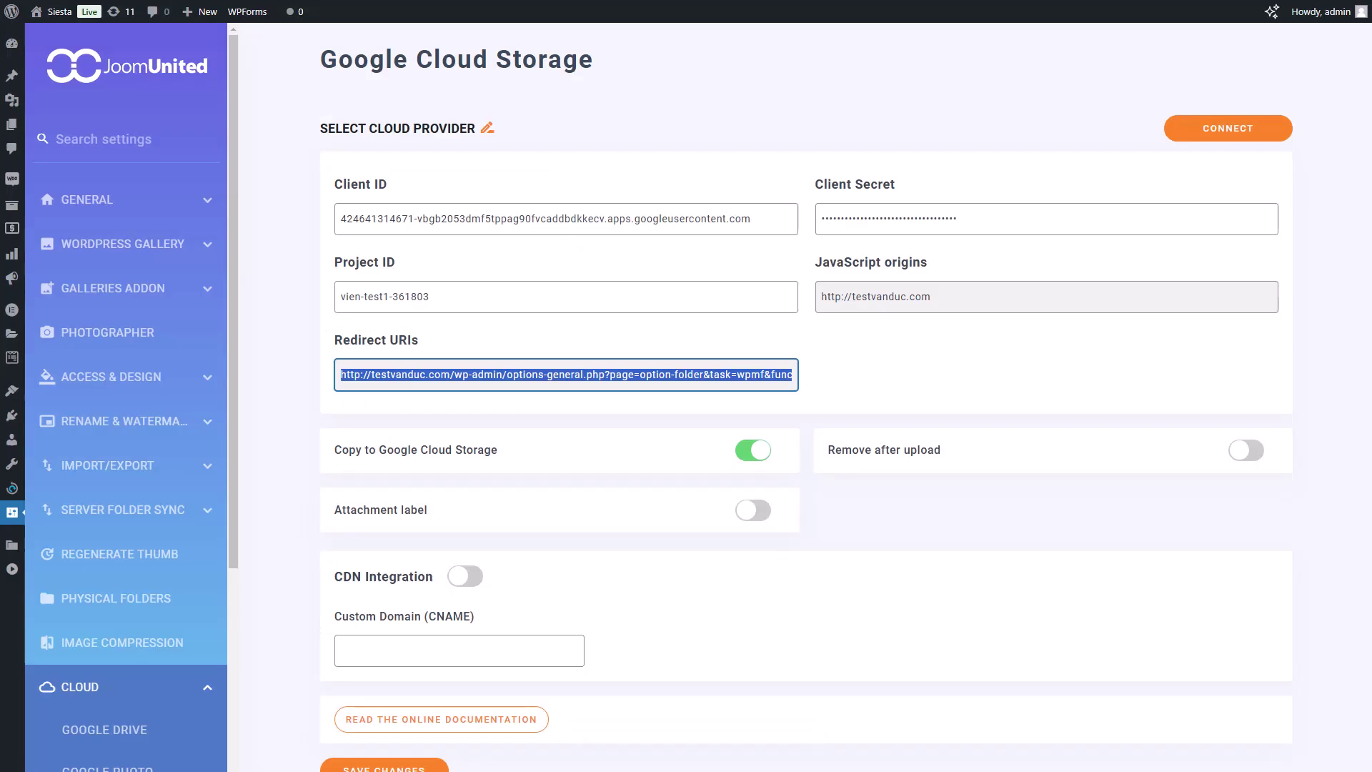
key("alt+Tab")
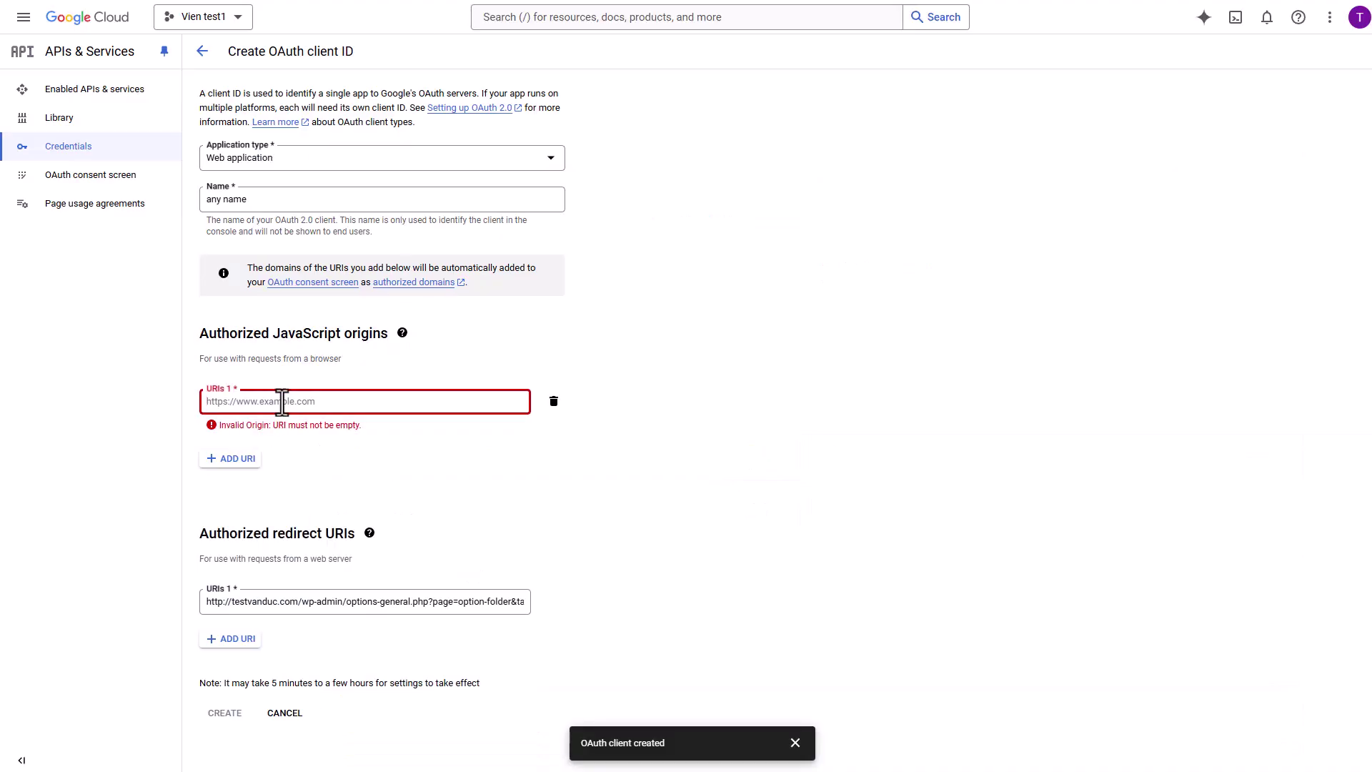
left_click(280, 401)
type("http://testvanduc.com/")
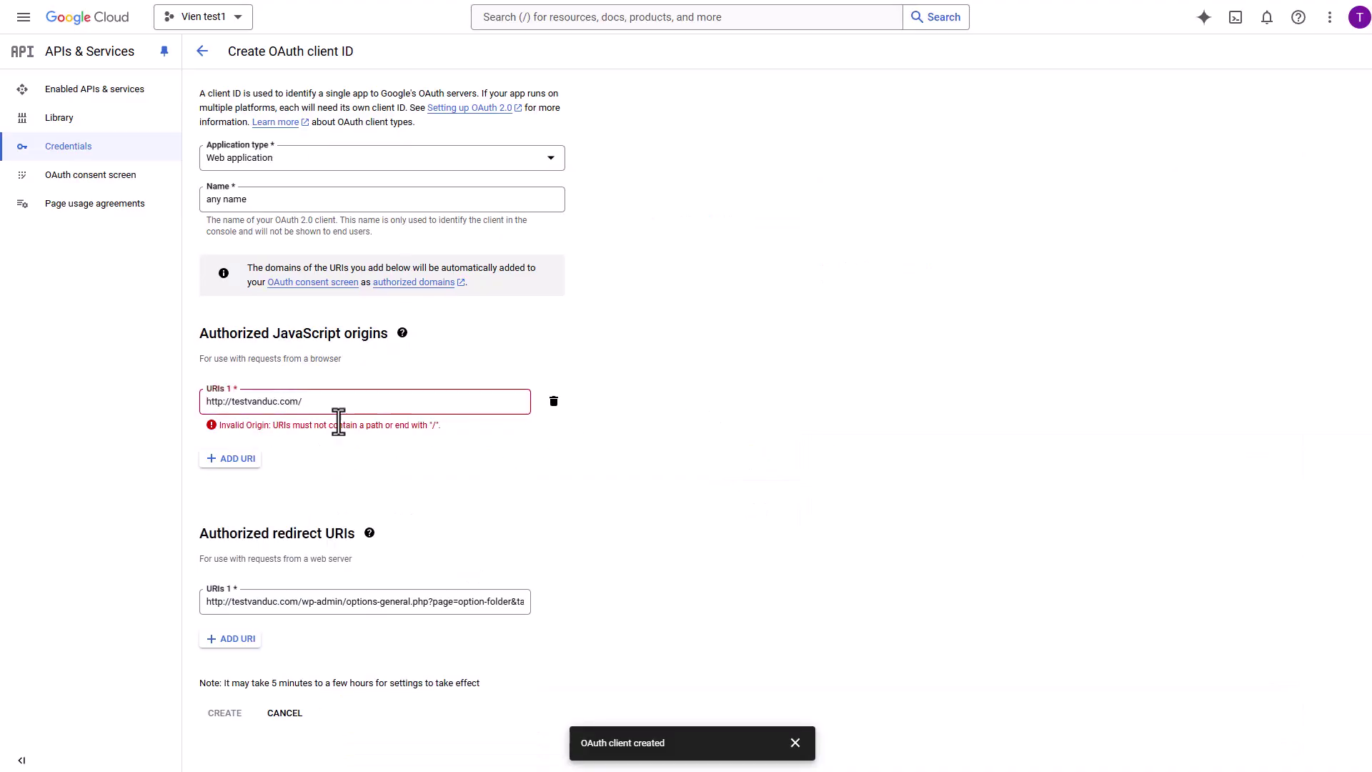
left_click(347, 401)
key("BackSpace")
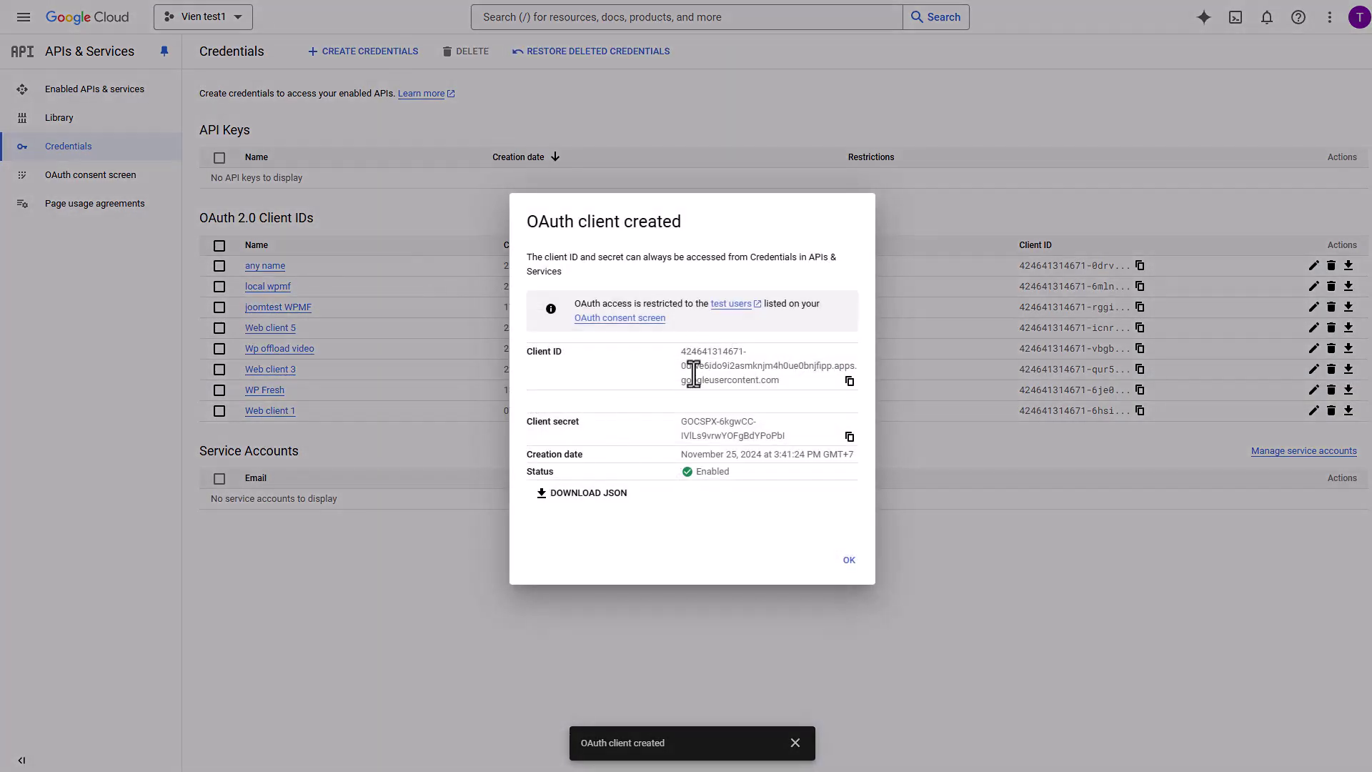
Step: Copy the new OAuth client ID and paste it over the old one in the plugin's Client ID field
left_click(850, 382)
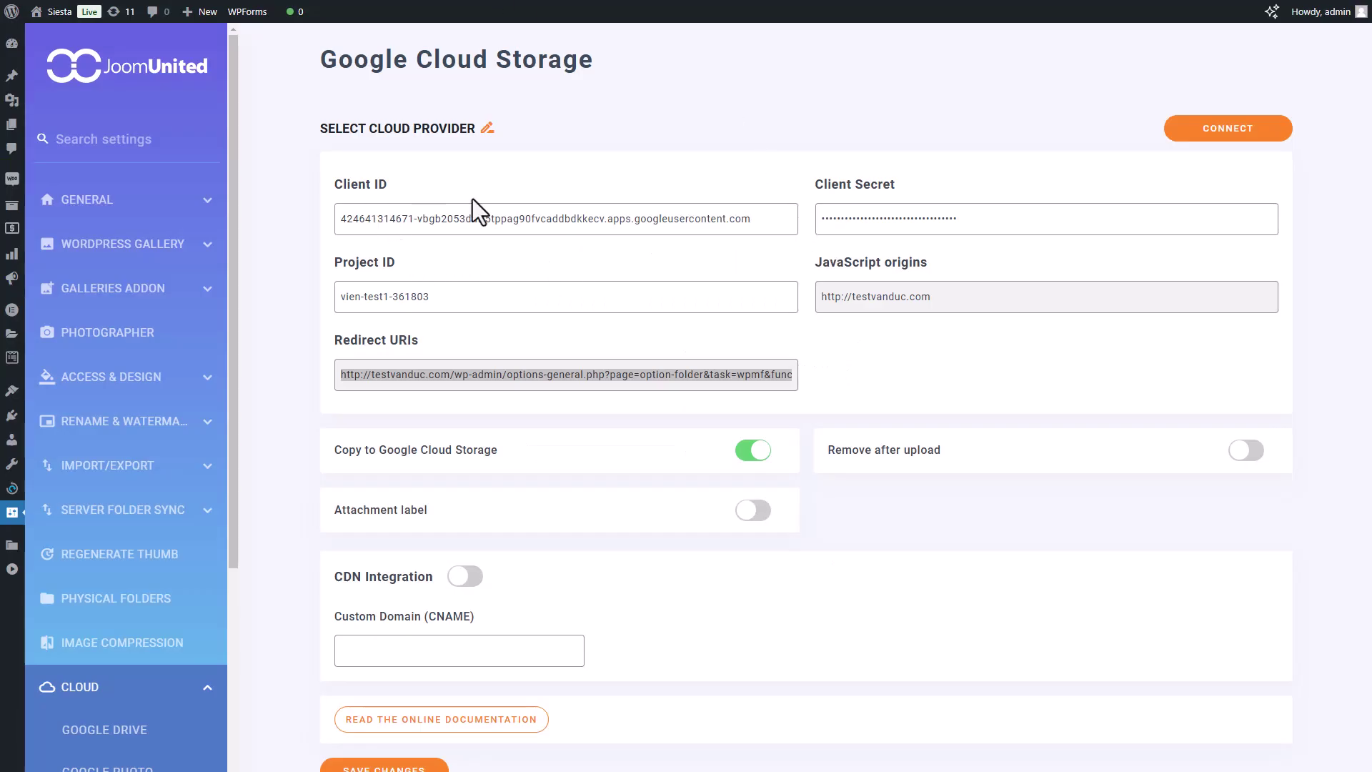
left_click_drag(743, 218, 247, 217)
key("ctrl+v")
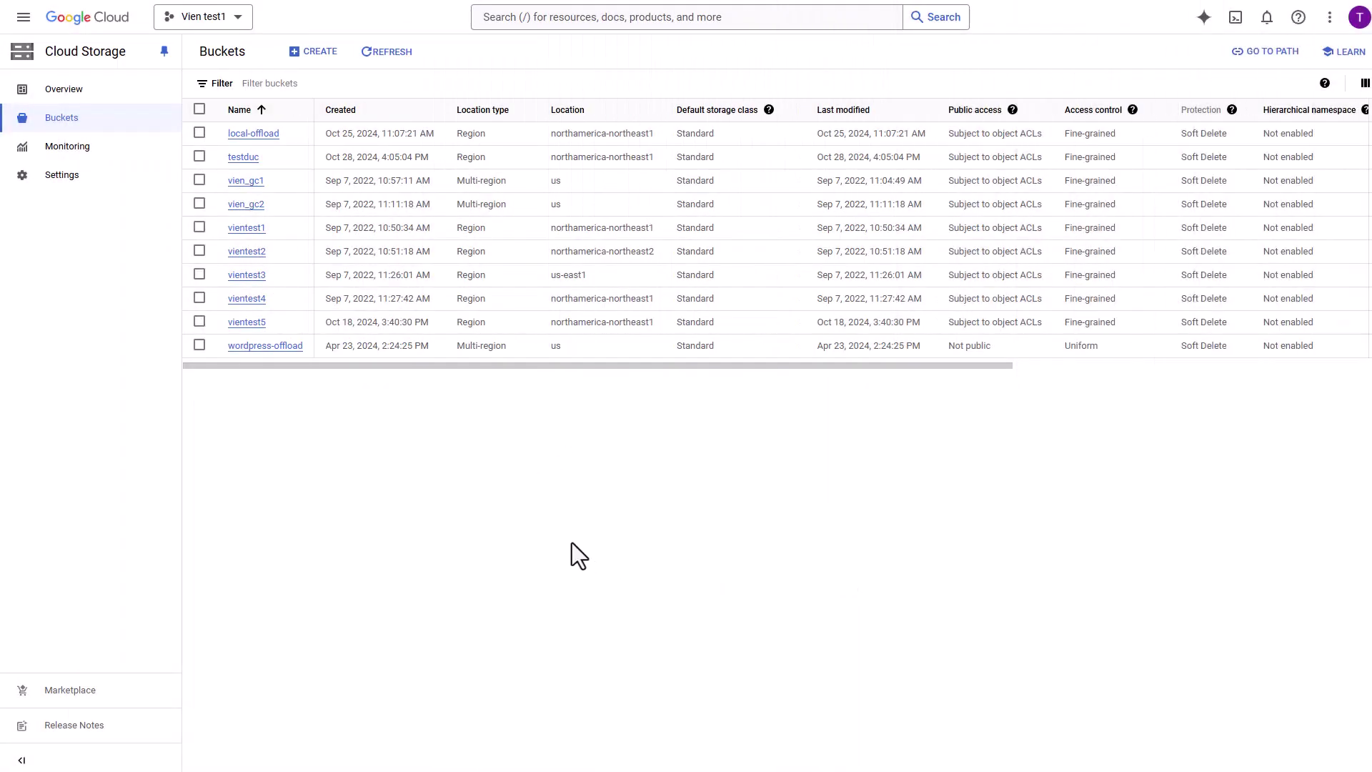
Step: Start a new bucket named bucketforexample1, leaving it with no labels and hierarchical namespace off
left_click(322, 60)
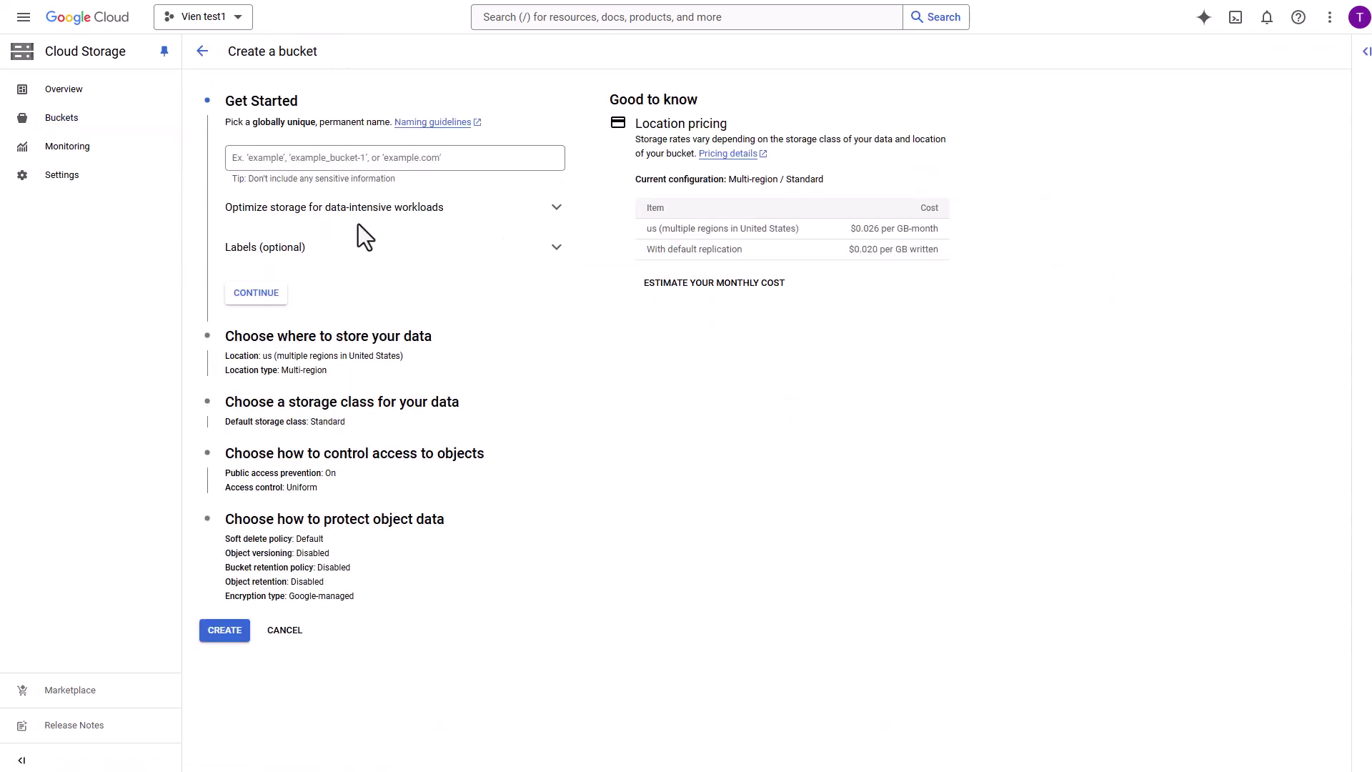
left_click(336, 158)
type("bu")
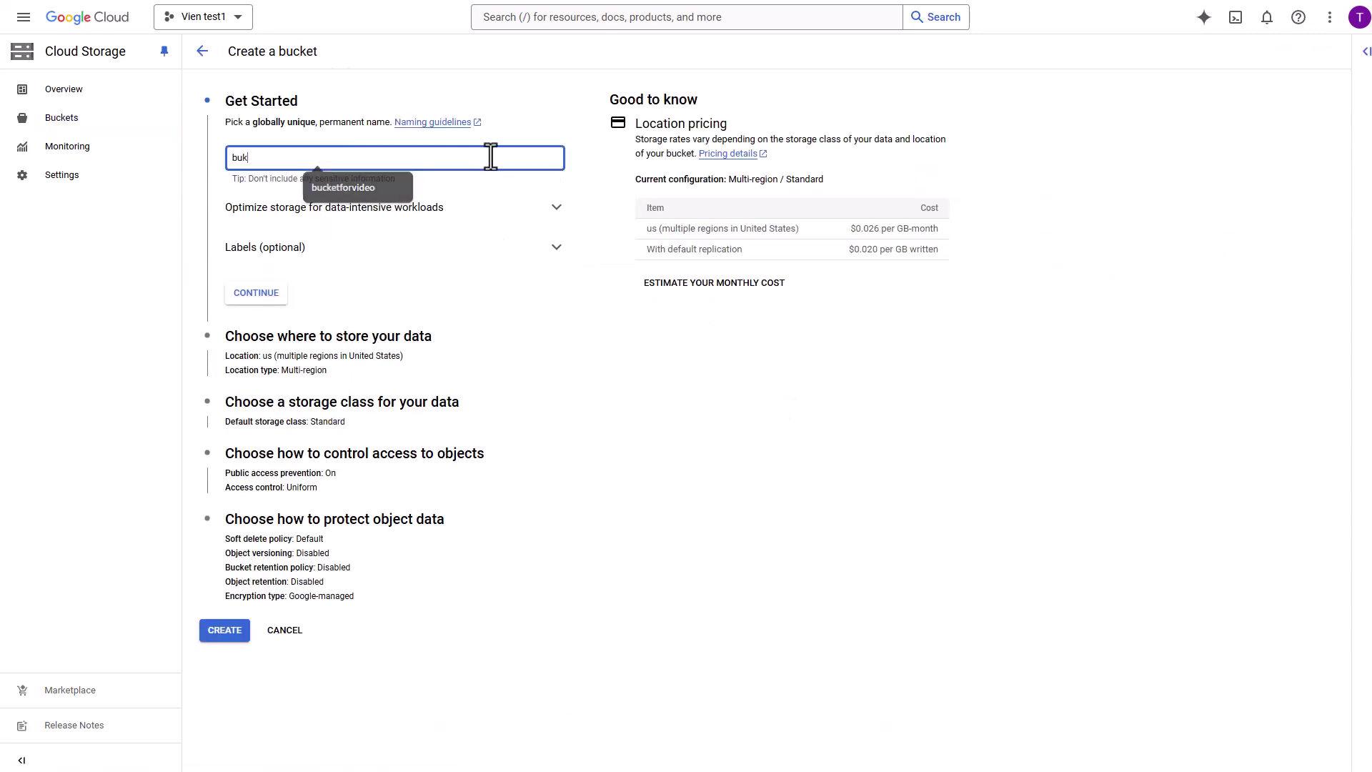
type("cketforexample1")
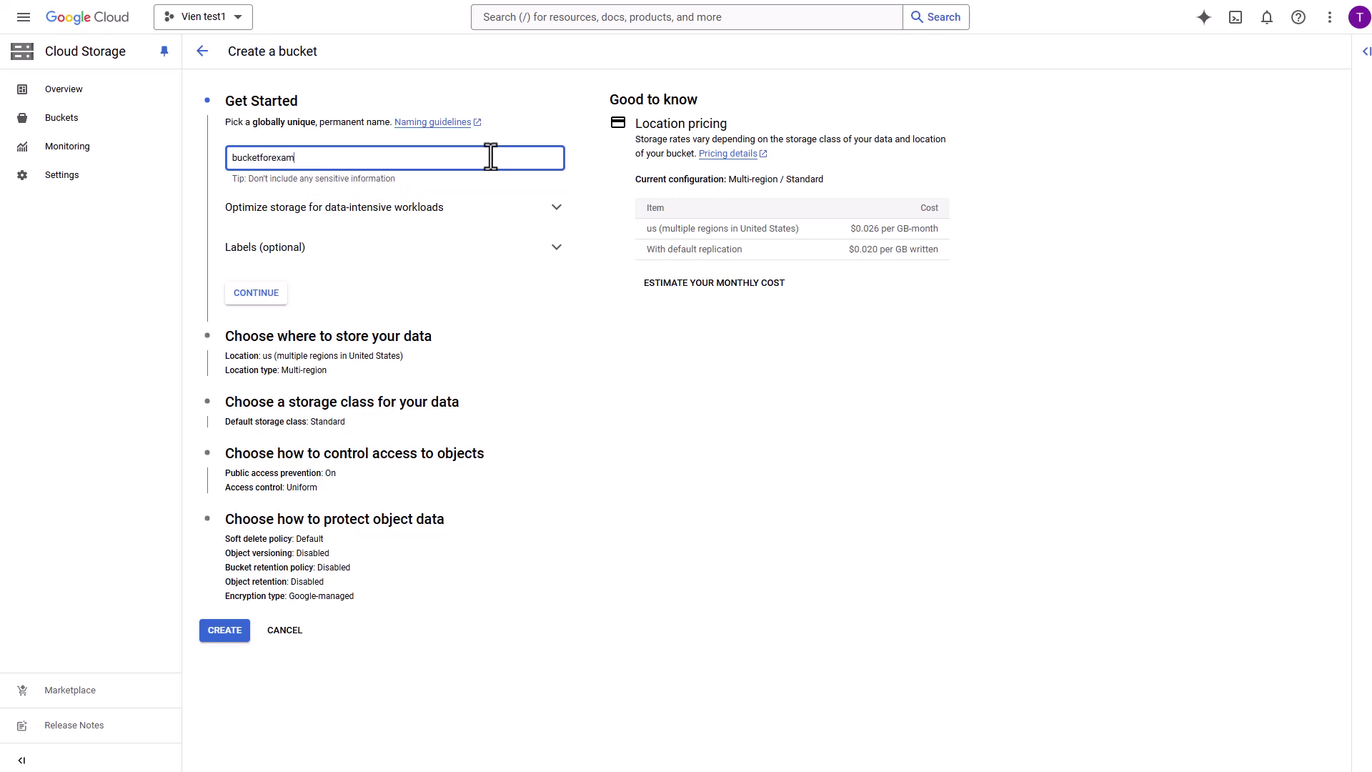
left_click(284, 249)
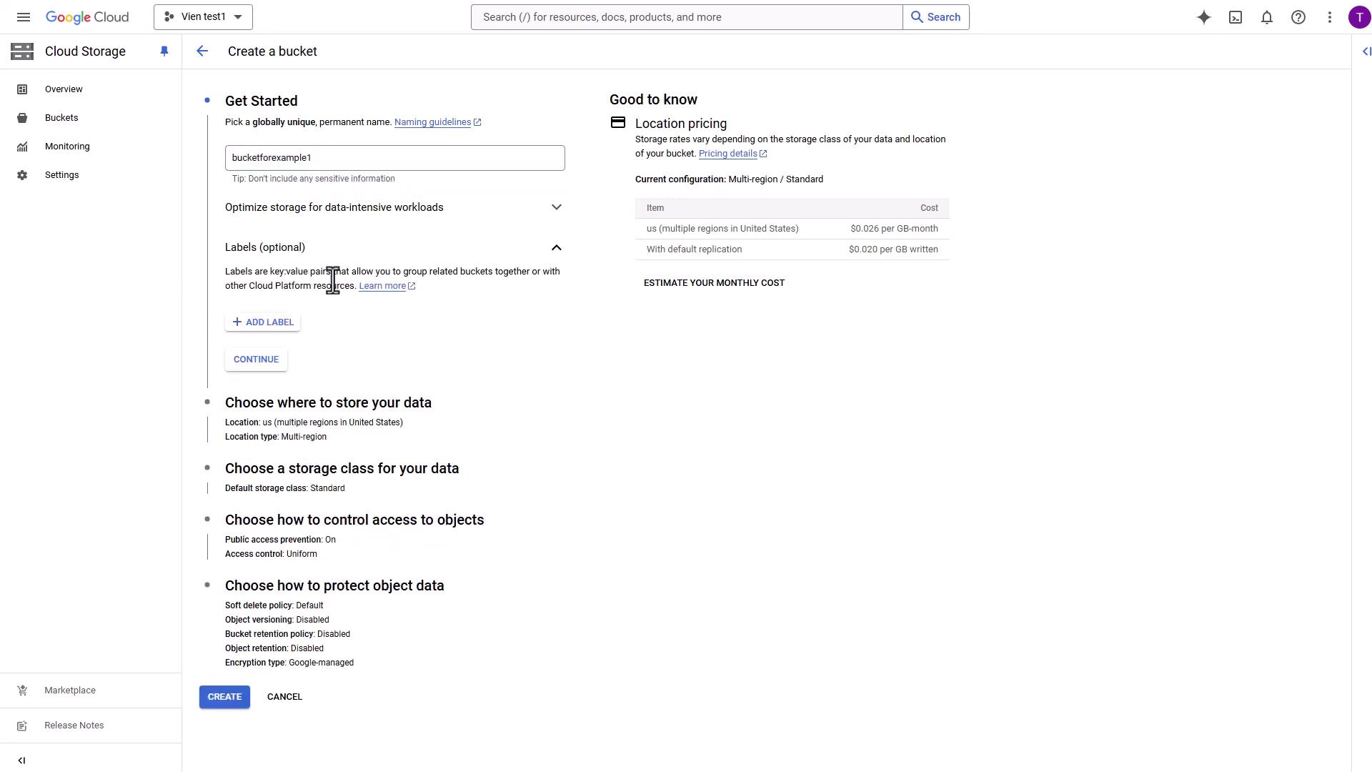
left_click(511, 208)
left_click(231, 233)
left_click(231, 233)
left_click(262, 384)
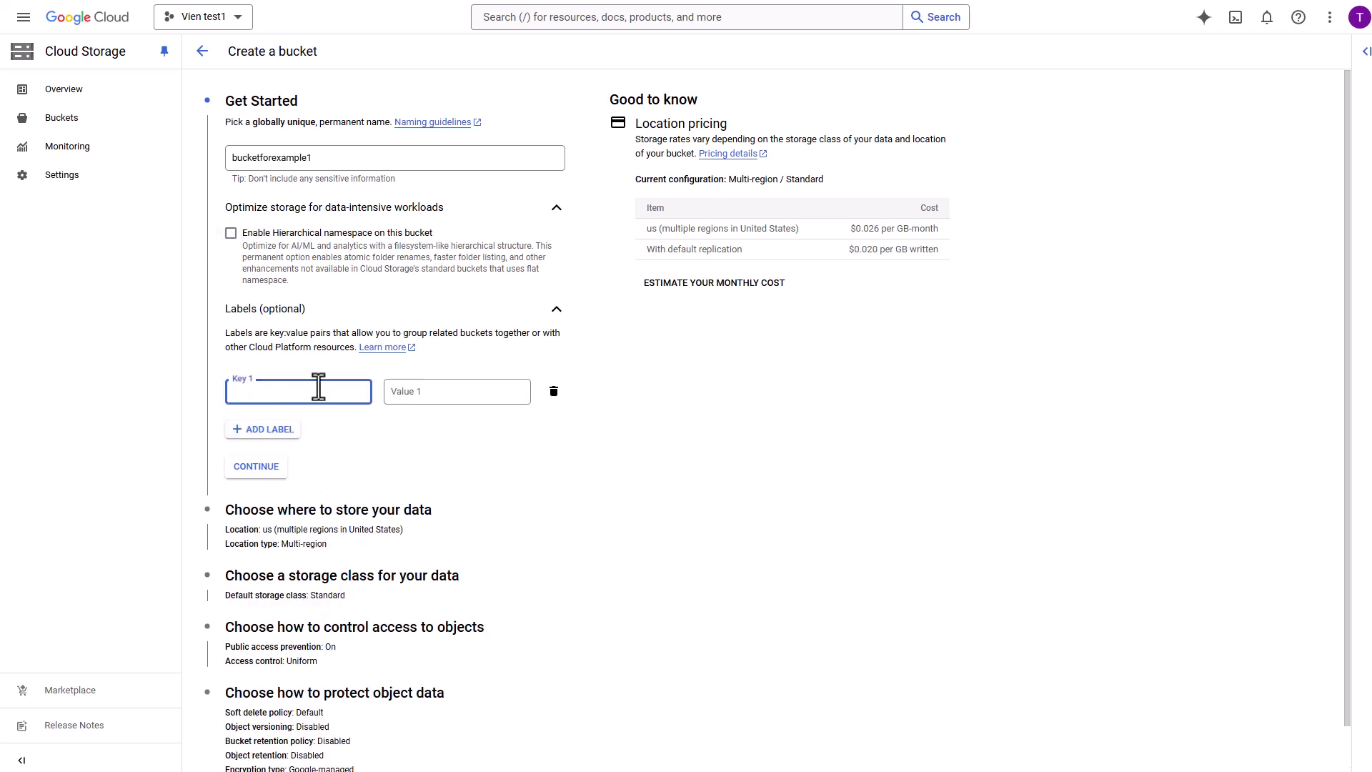
type("video")
left_click(269, 478)
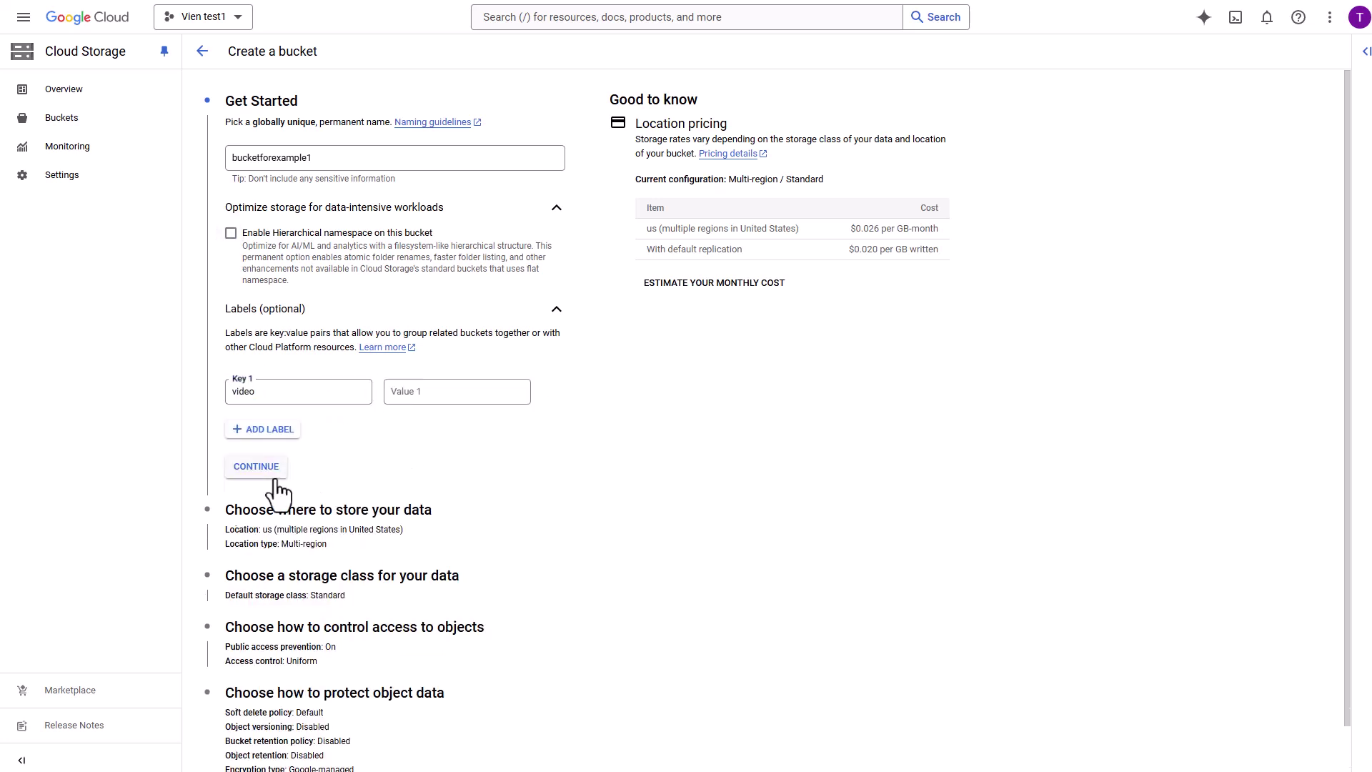
left_click(346, 413)
key("ctrl+a")
key("BackSpace")
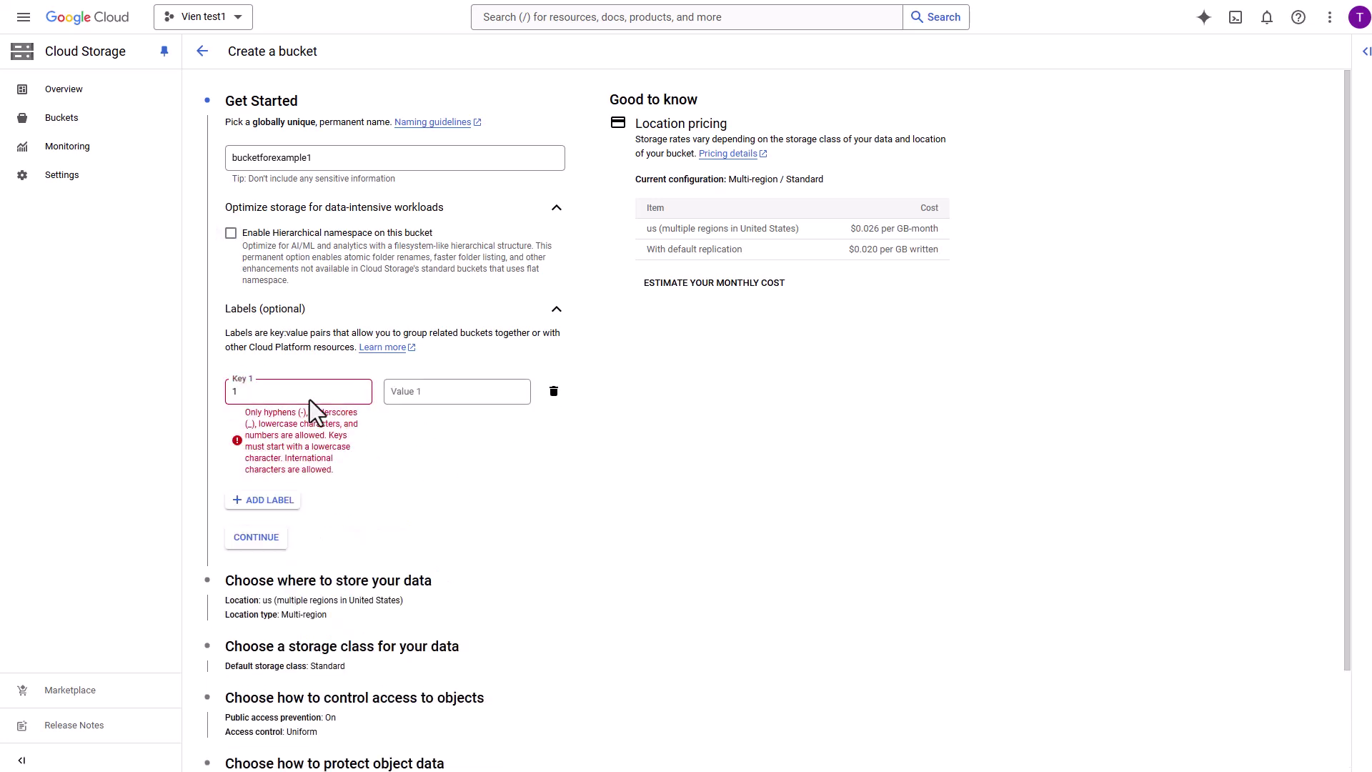
scroll(336, 479, "down", 1)
left_click(306, 475)
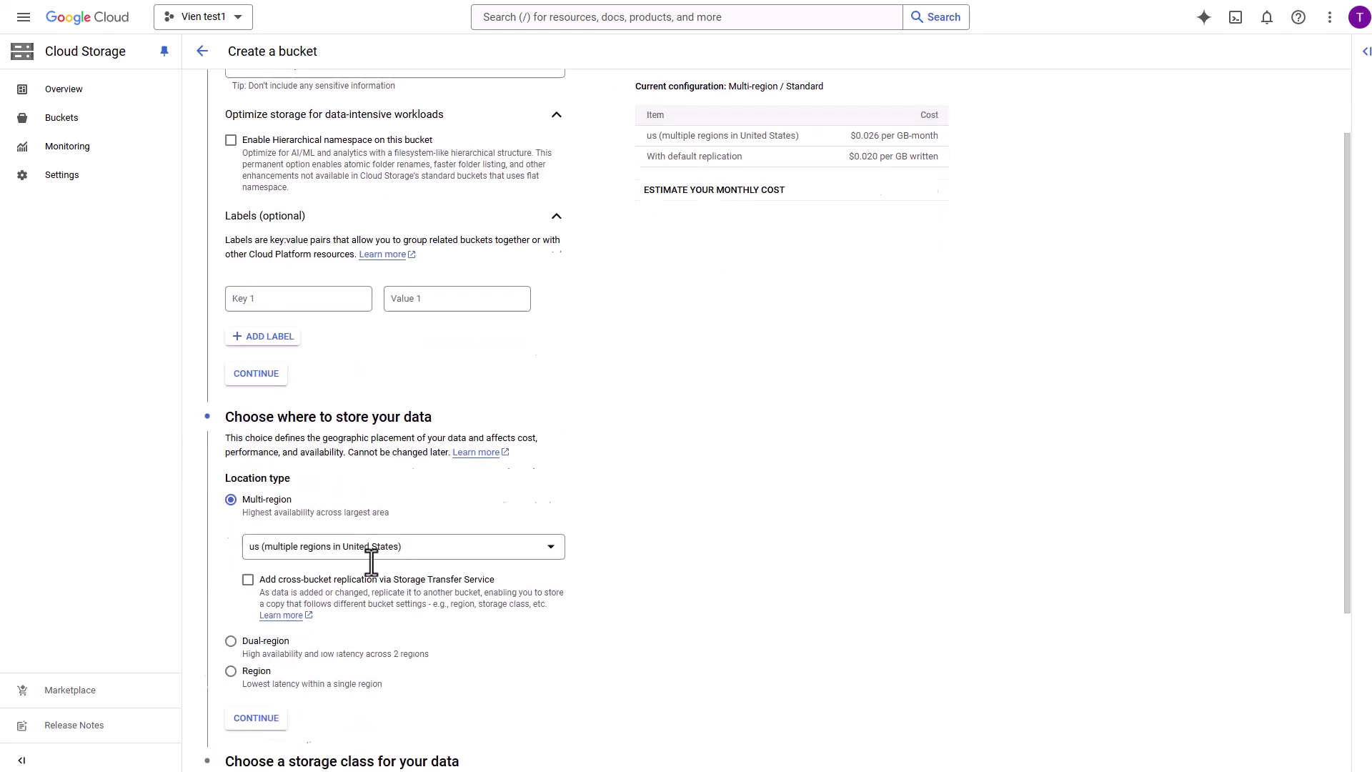
Step: Place the bucket in the asia multi-region with the Autoclass storage class
left_click(293, 429)
left_click(331, 460)
scroll(316, 555, "down", 1)
left_click(318, 547)
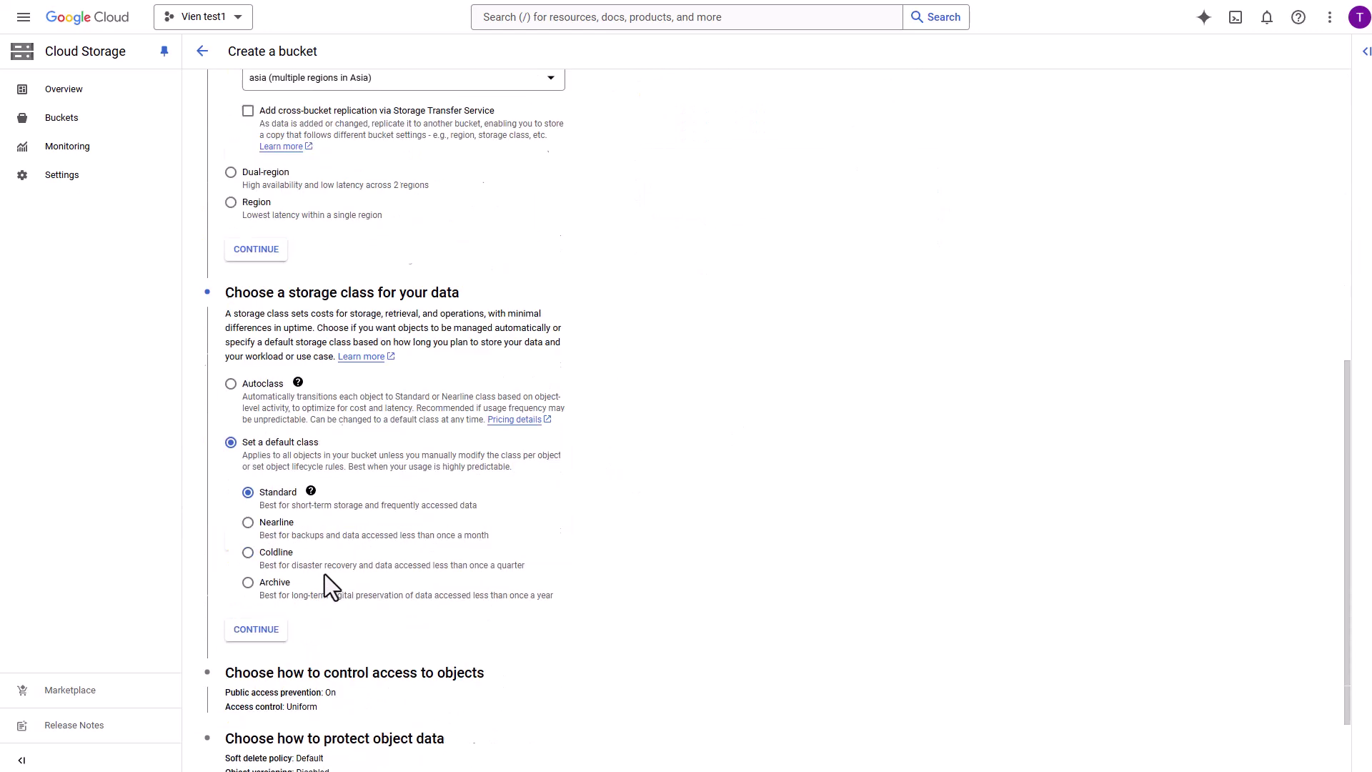
left_click(253, 290)
Step: Accept the default access control and data protection, create the bucket, and keep public access prevention enforced
left_click(306, 597)
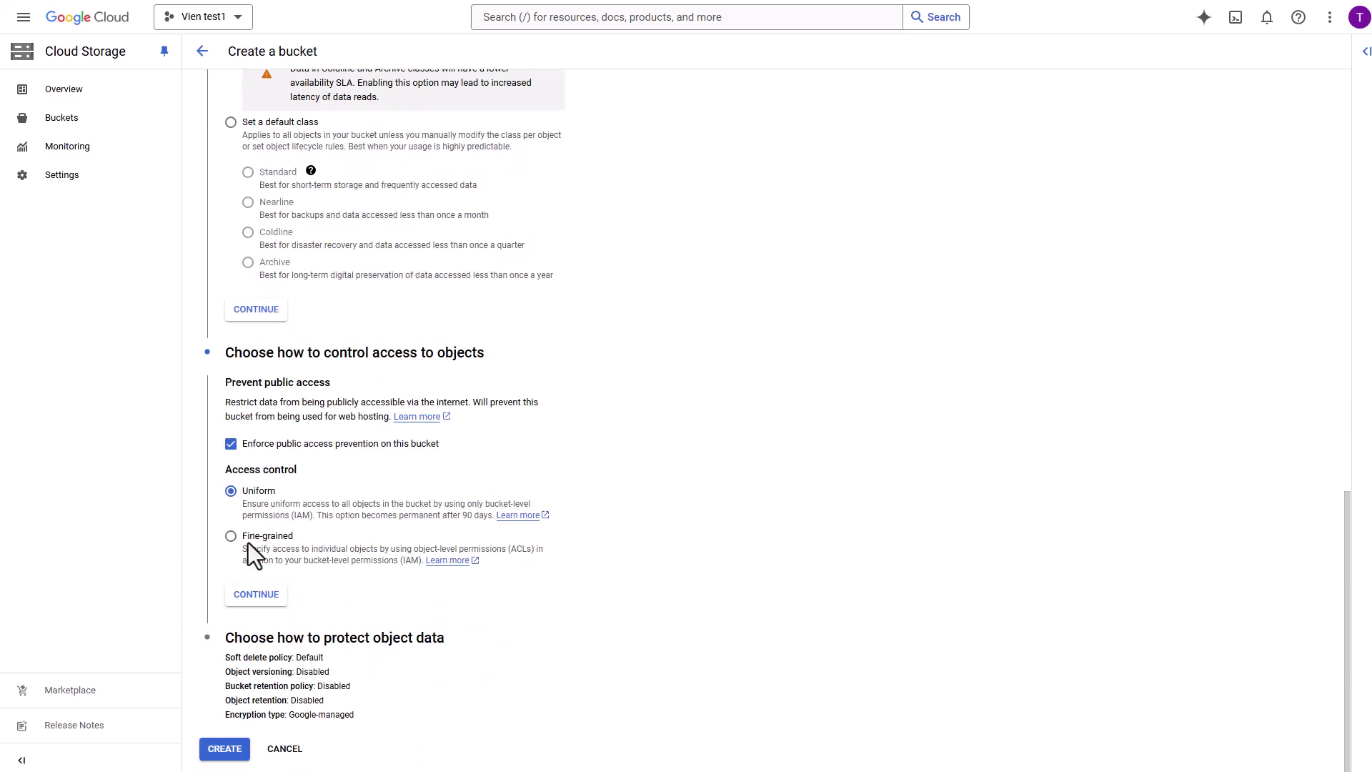
left_click(404, 646)
scroll(353, 657, "up", 15)
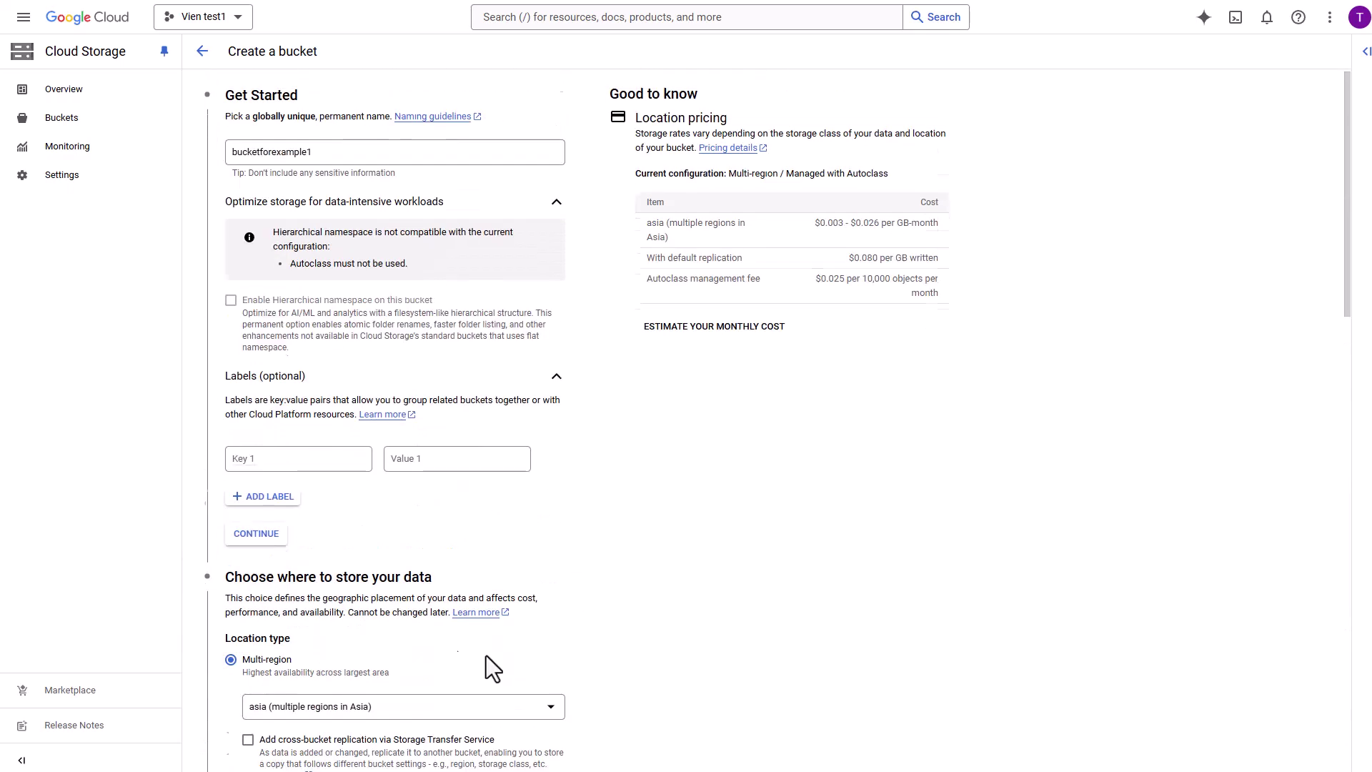
scroll(486, 655, "down", 15)
scroll(242, 719, "down", 1)
left_click(224, 745)
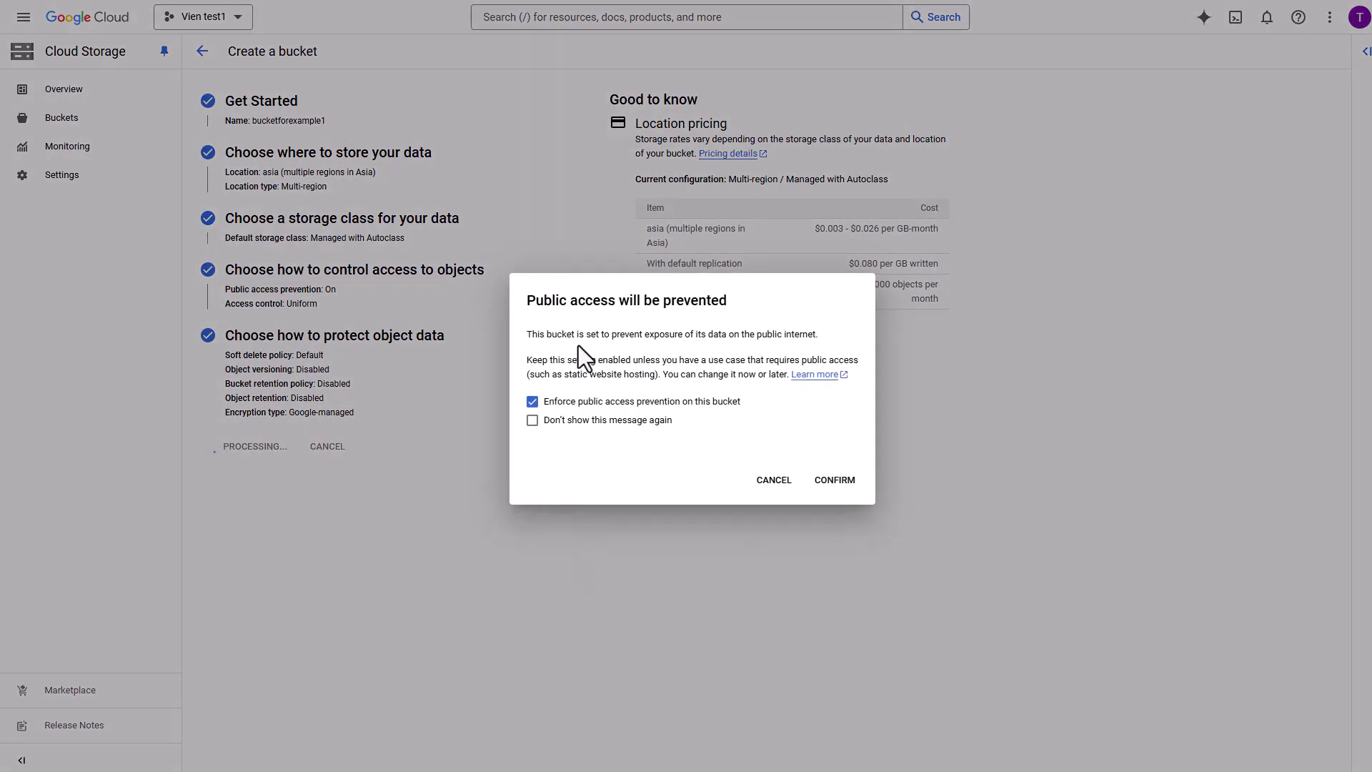
left_click(822, 480)
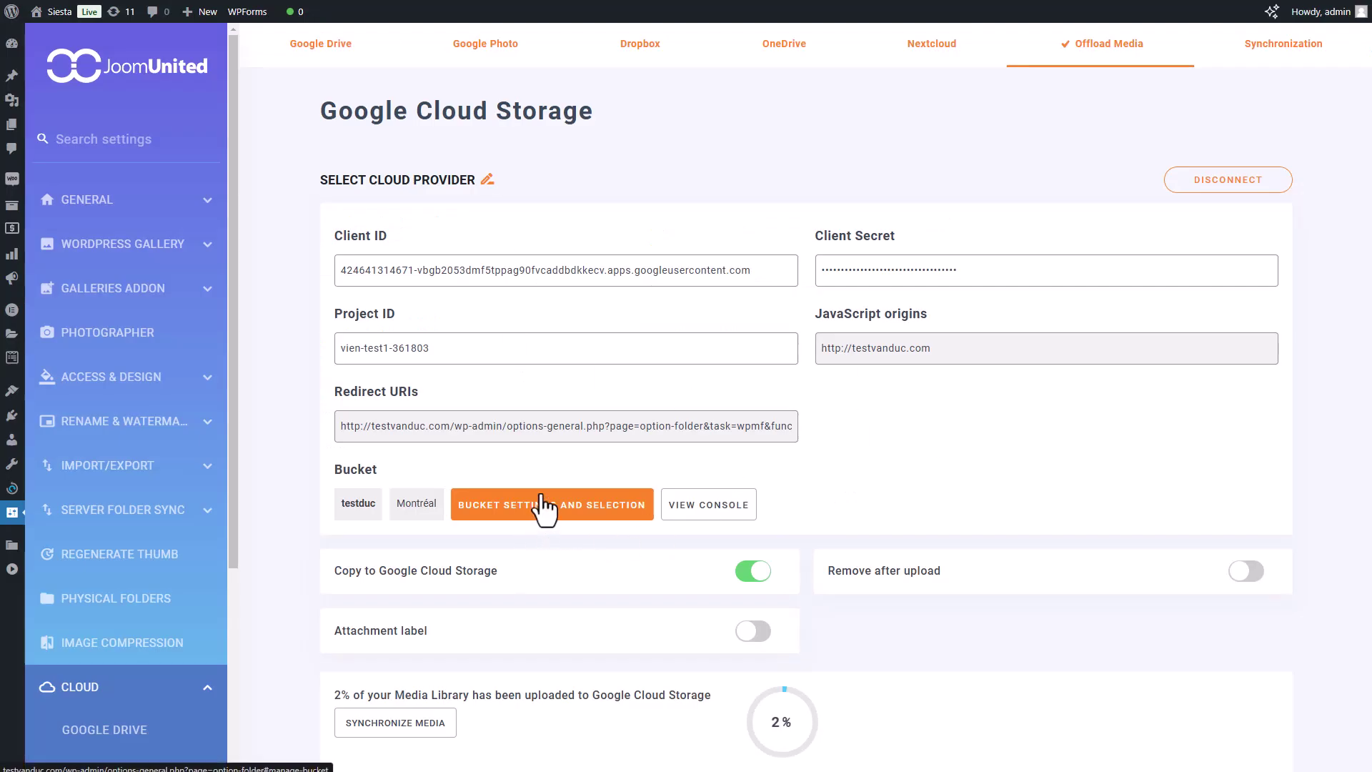
left_click(554, 518)
scroll(617, 457, "down", 5)
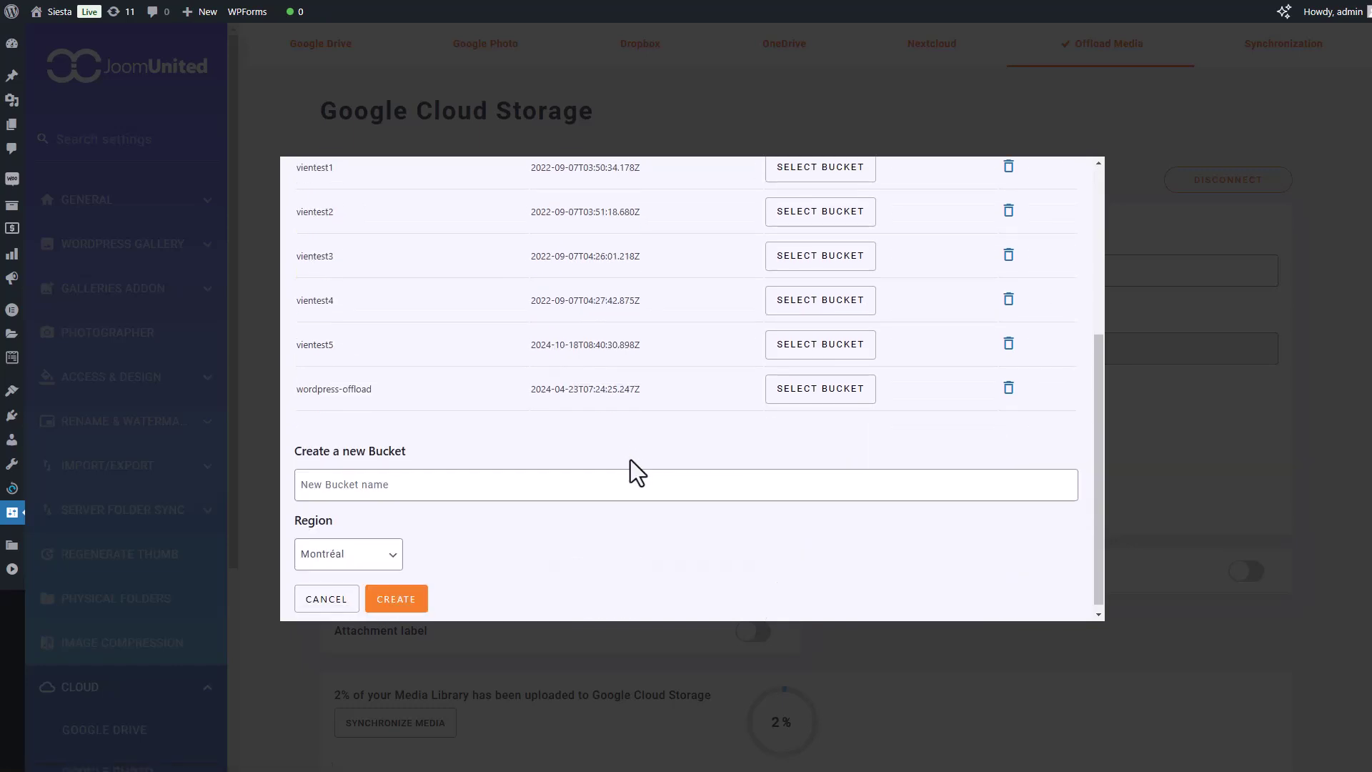
scroll(699, 357, "up", 4)
scroll(486, 386, "up", 1)
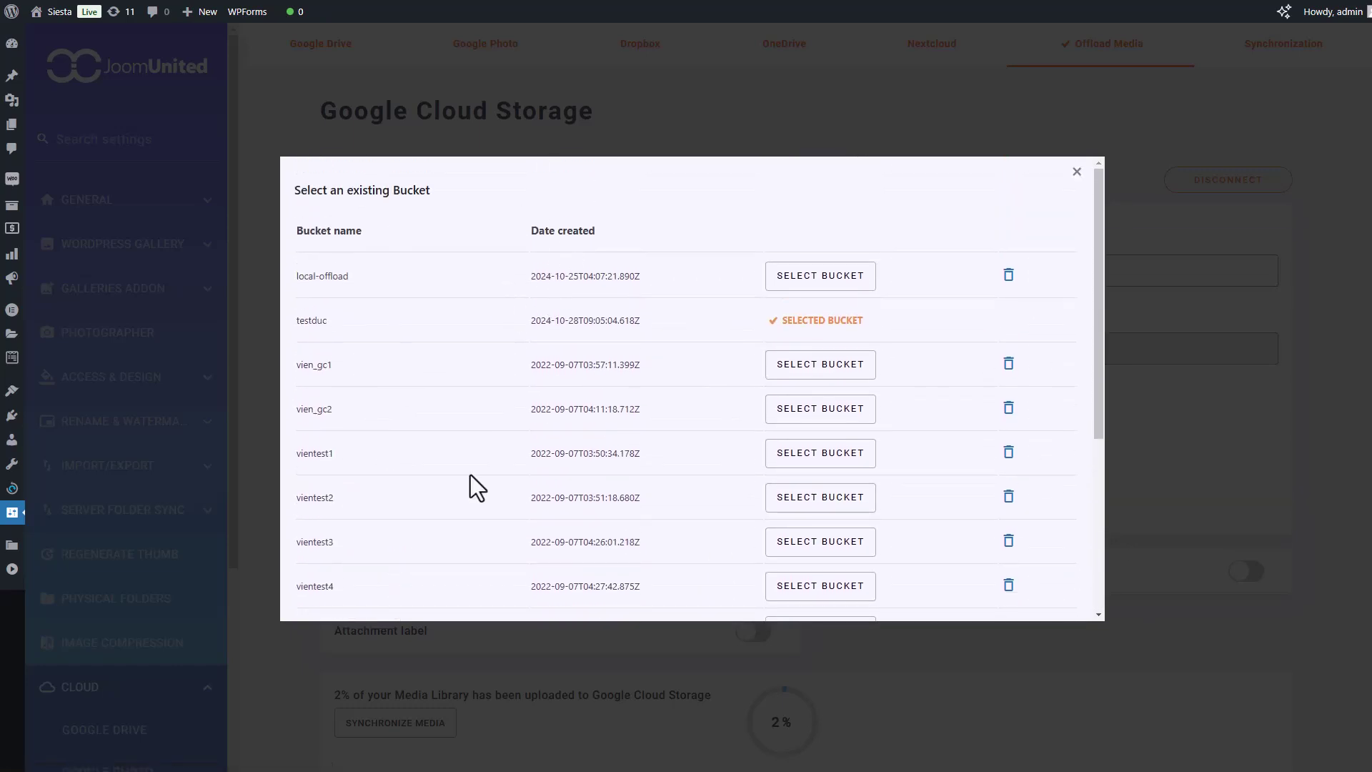
scroll(529, 400, "down", 1)
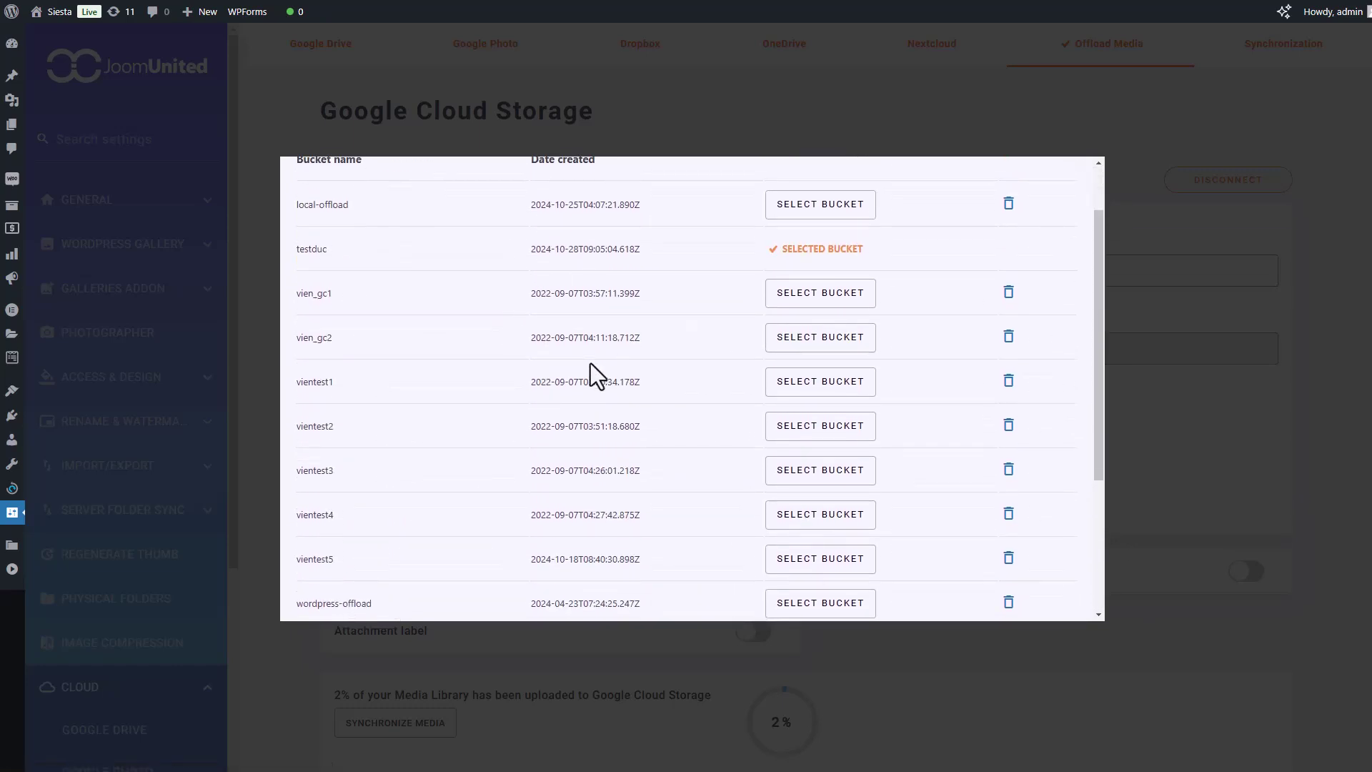
left_click(935, 688)
scroll(938, 689, "down", 6)
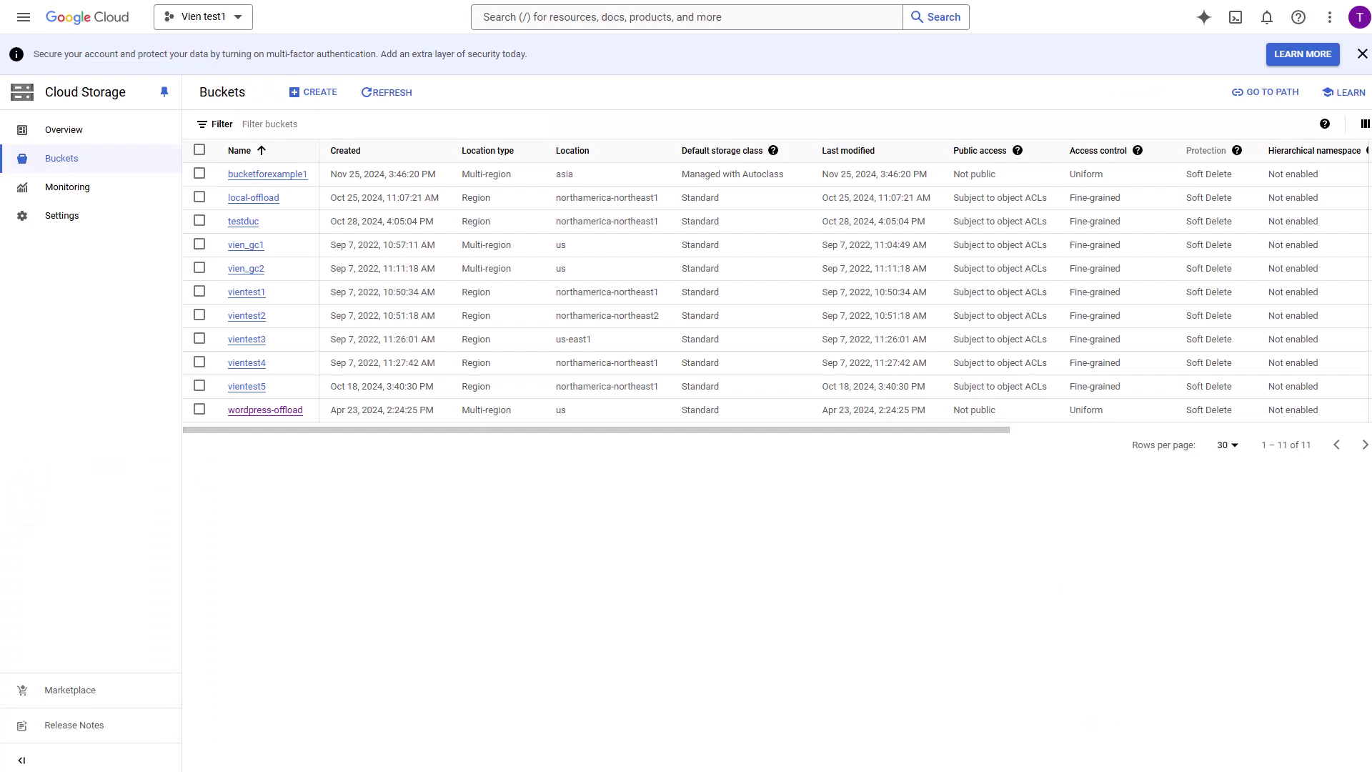
Step: Open the wordpress-offload bucket to view its stored objects
left_click(263, 412)
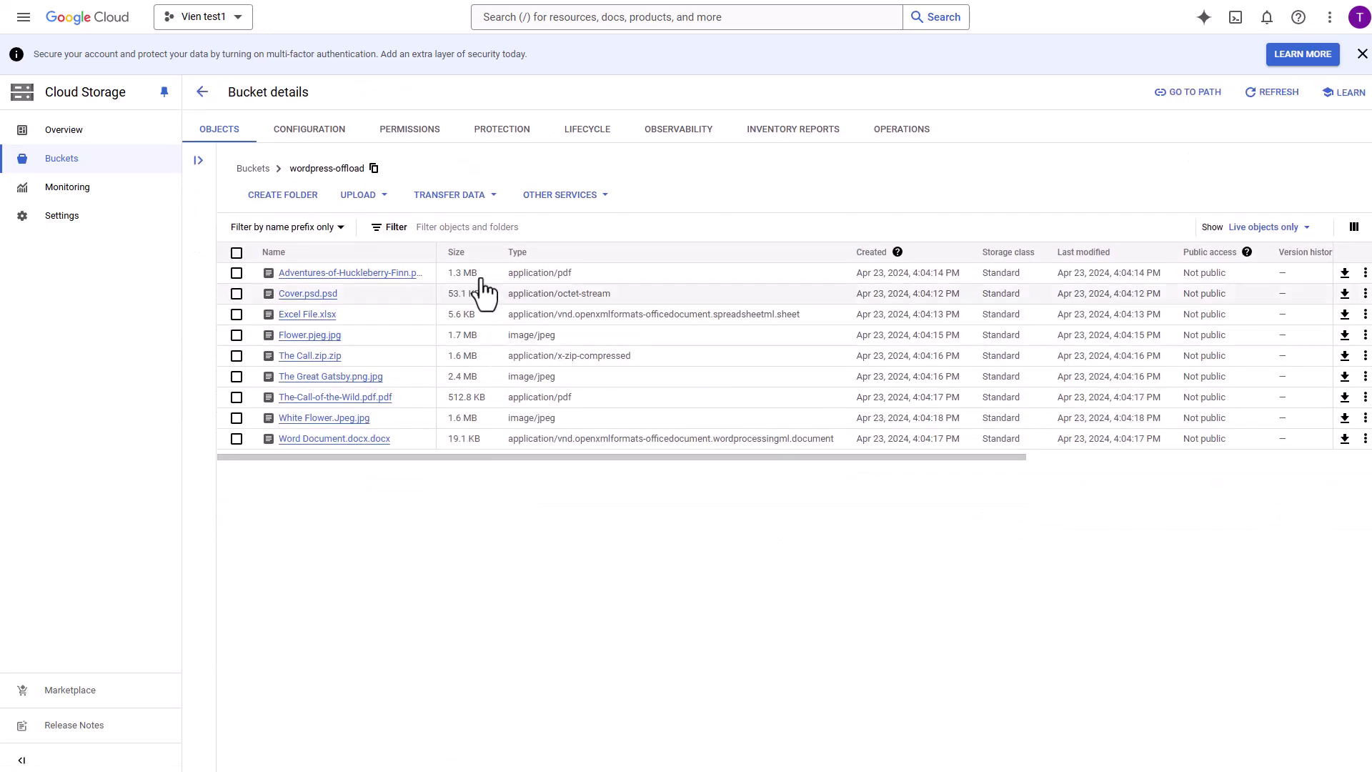
left_click_drag(683, 457, 556, 470)
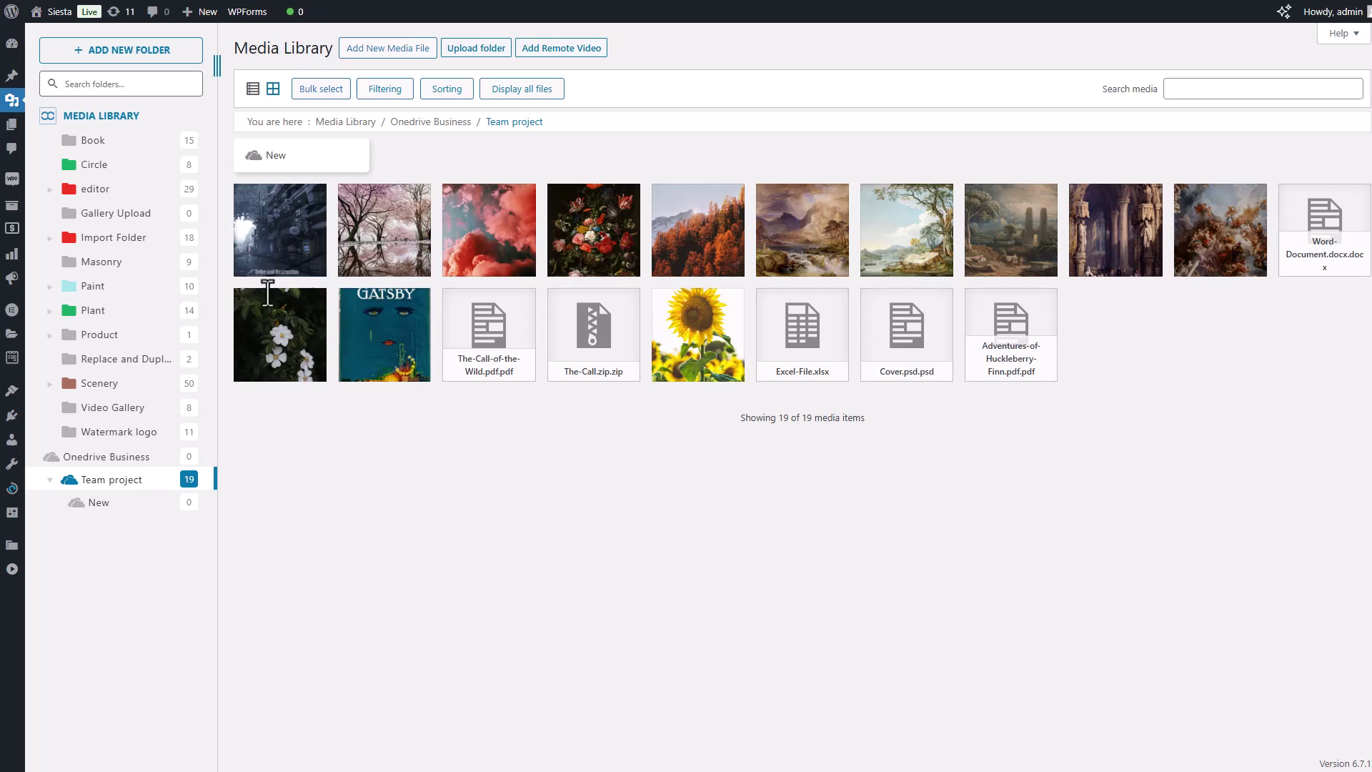
Step: Begin renaming the New subfolder, then cancel and keep the name New
right_click(115, 504)
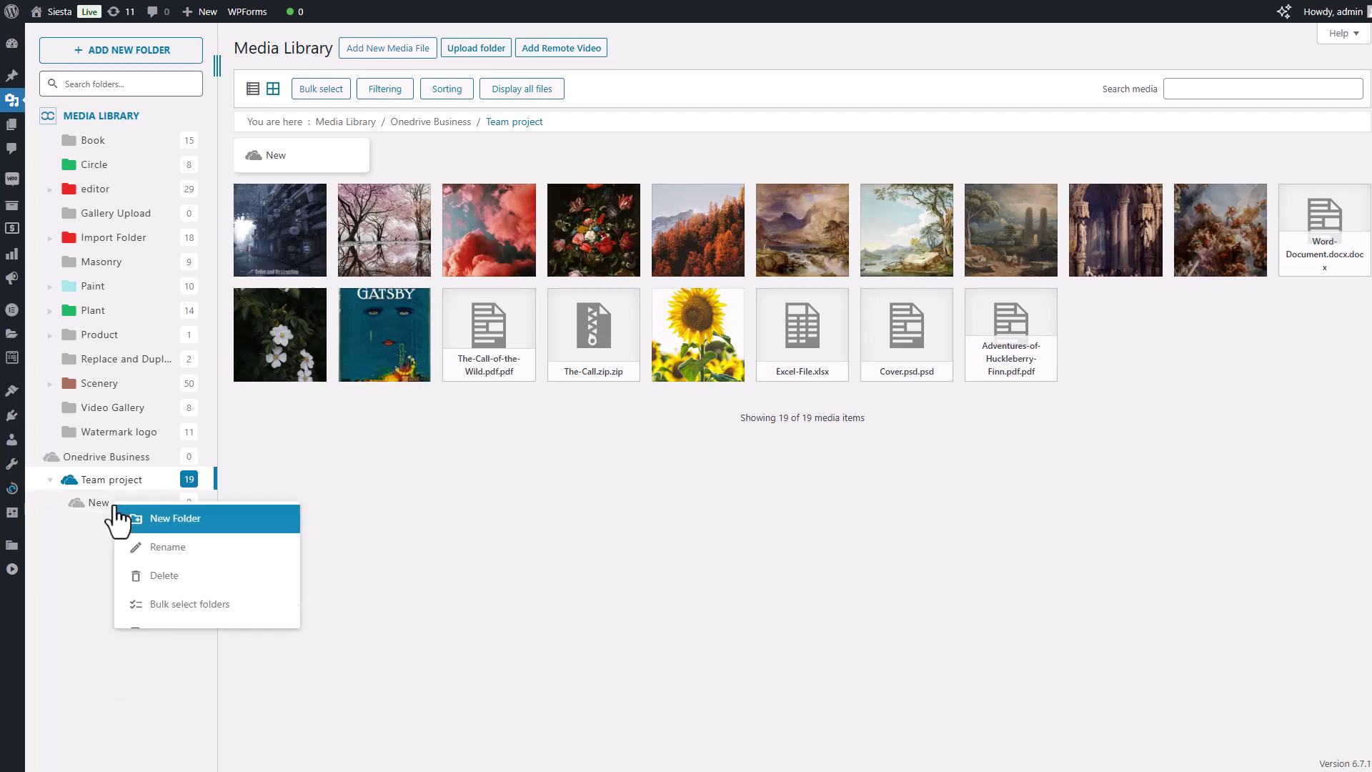
left_click(196, 561)
double_click(522, 235)
left_click(461, 234)
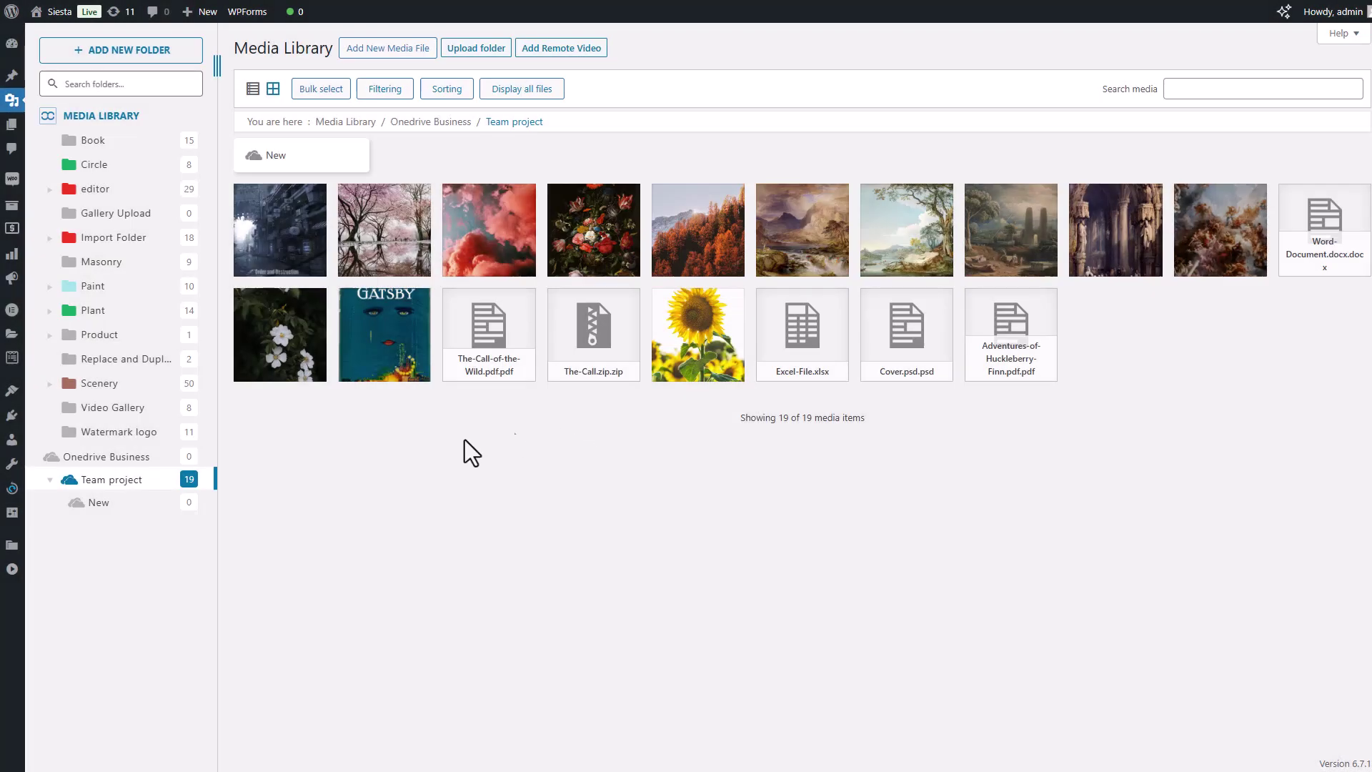
Step: Colour the New subfolder mint green, then bring up the Add New Media File uploader
right_click(125, 487)
mouse_move(286, 644)
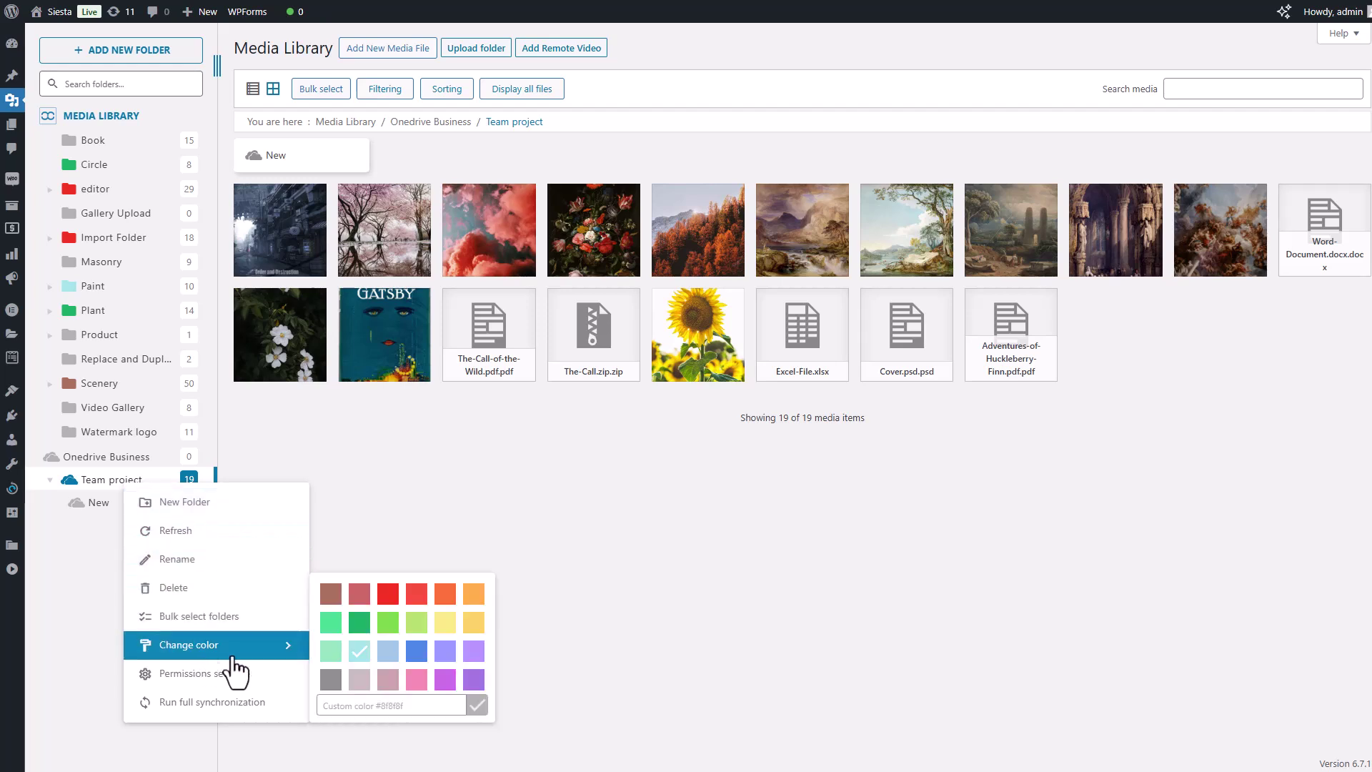
left_click(386, 594)
right_click(122, 500)
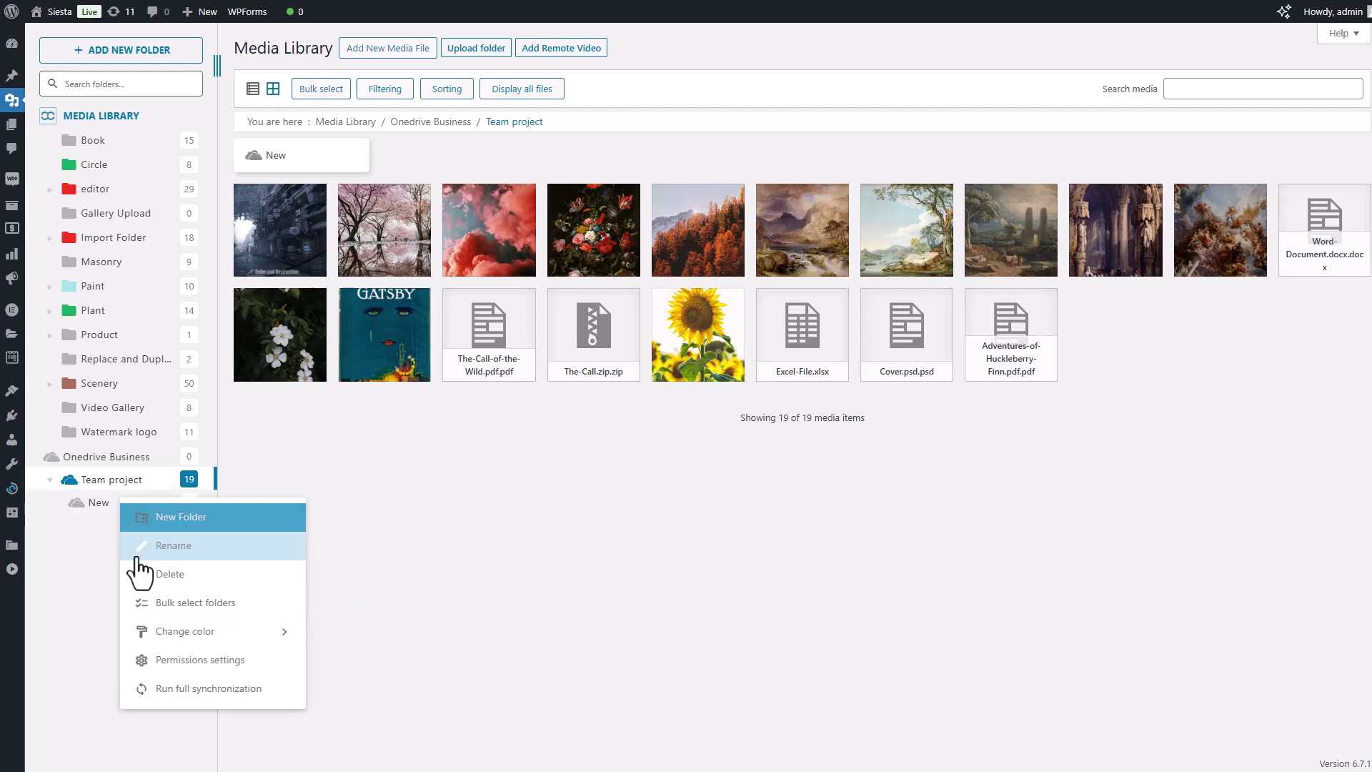
mouse_move(213, 640)
mouse_move(286, 632)
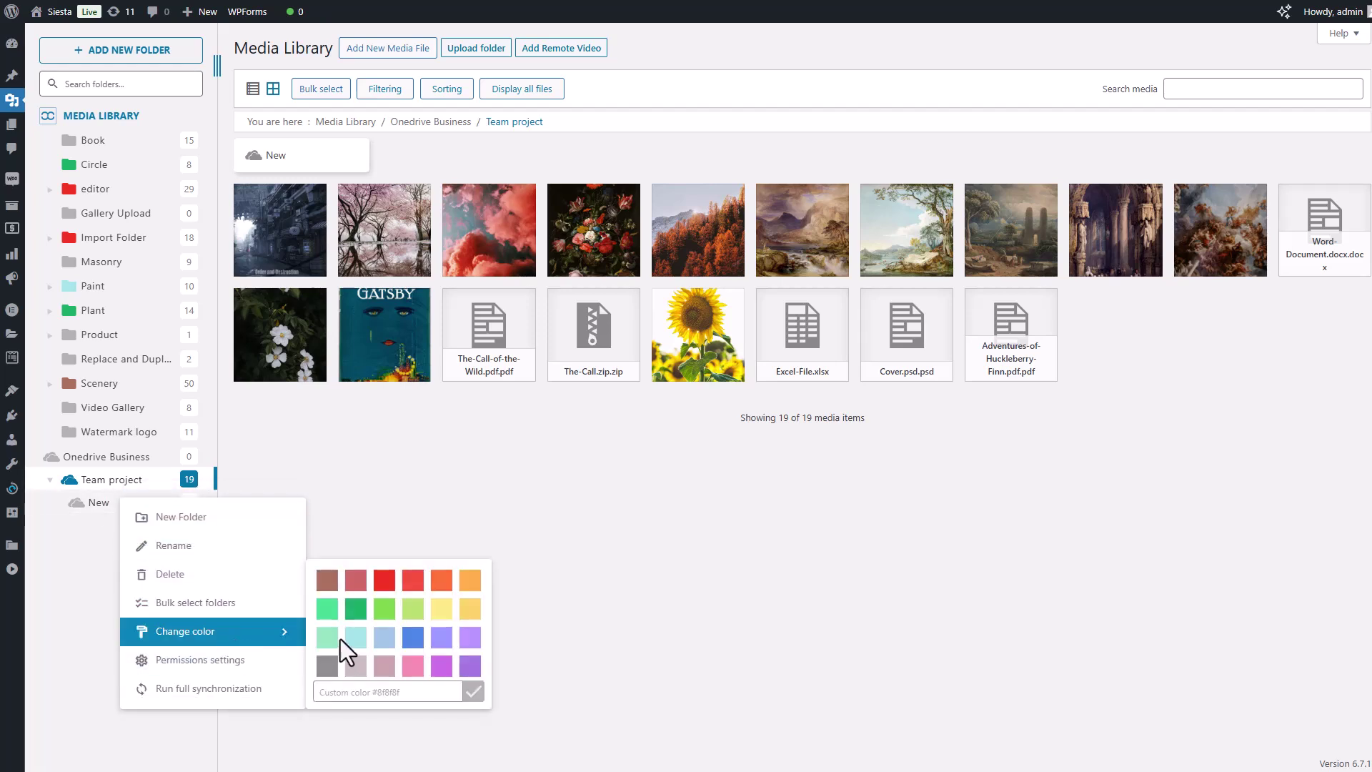
left_click(333, 639)
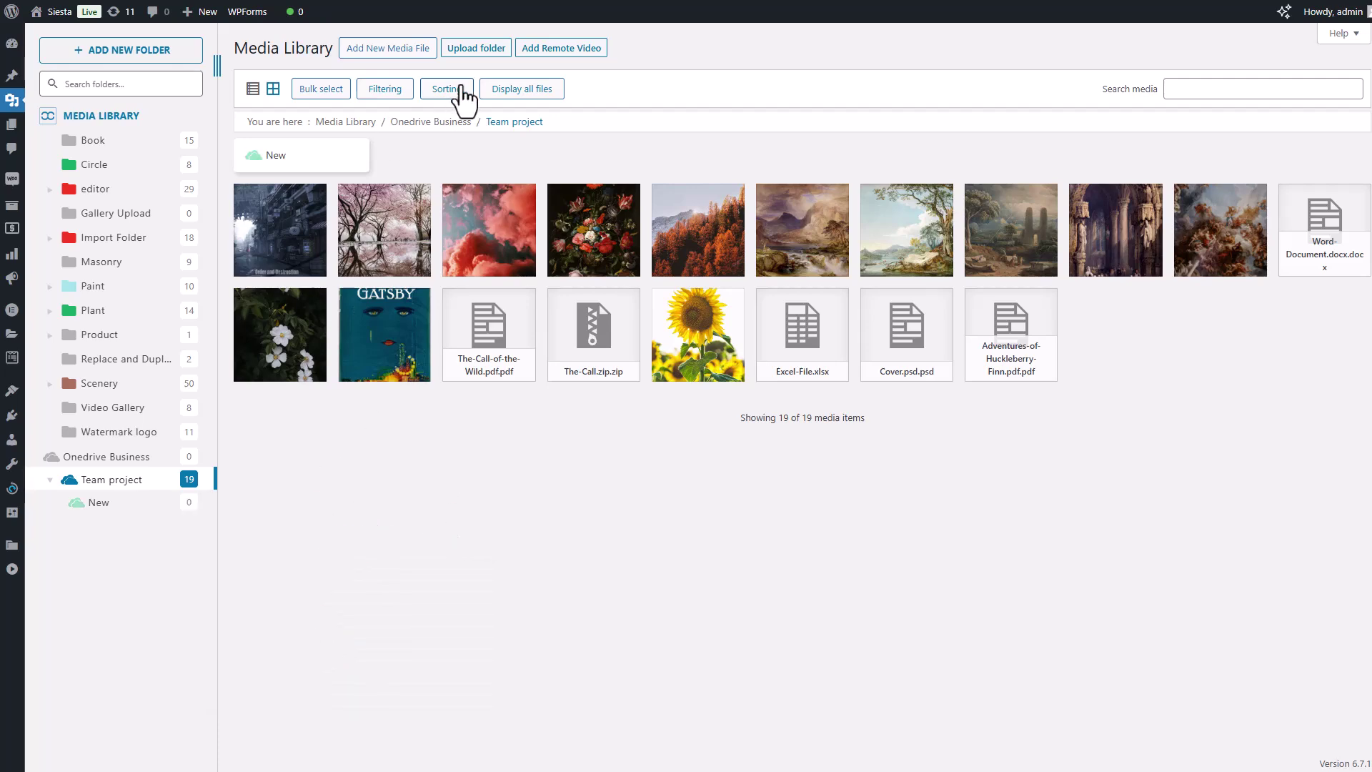
left_click(396, 48)
Step: Upload the image 98921149_p0 from the computer into the Team project folder
left_click(719, 172)
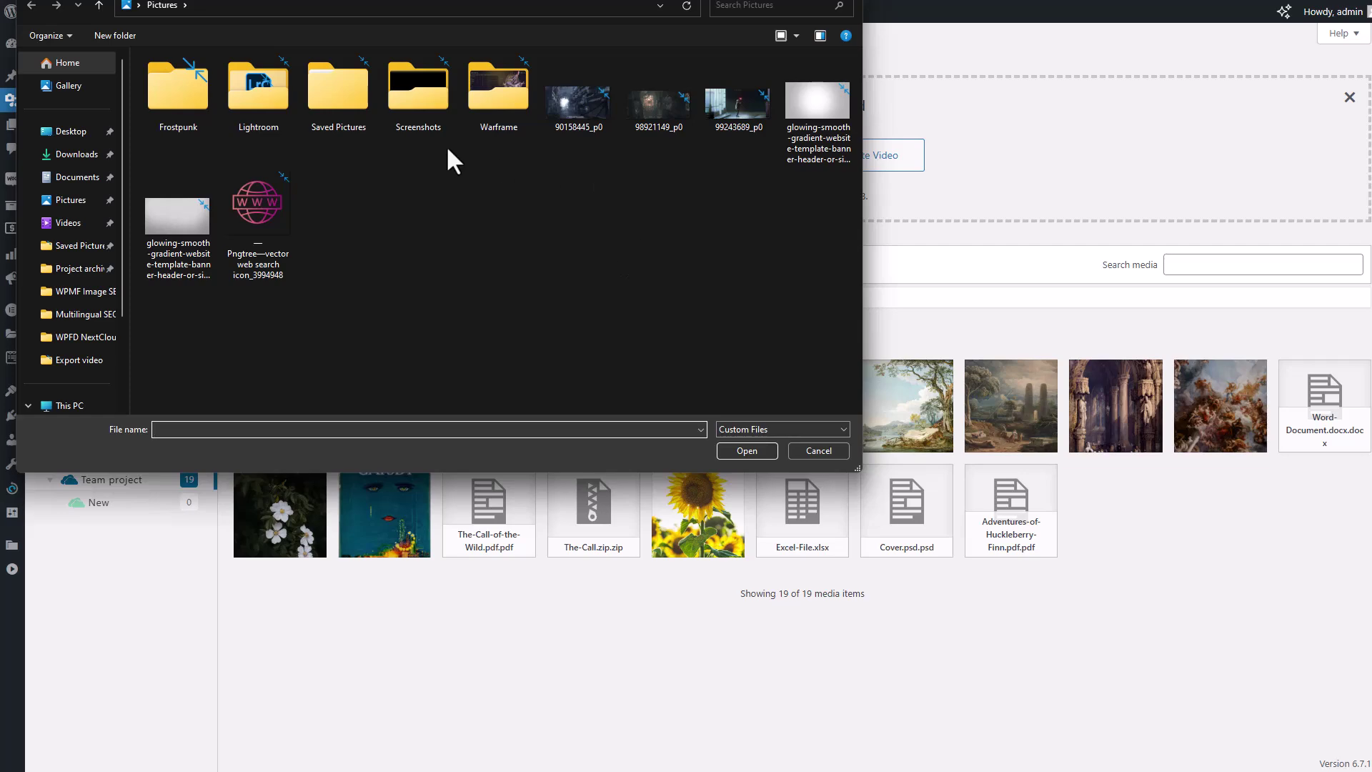
left_click(397, 104)
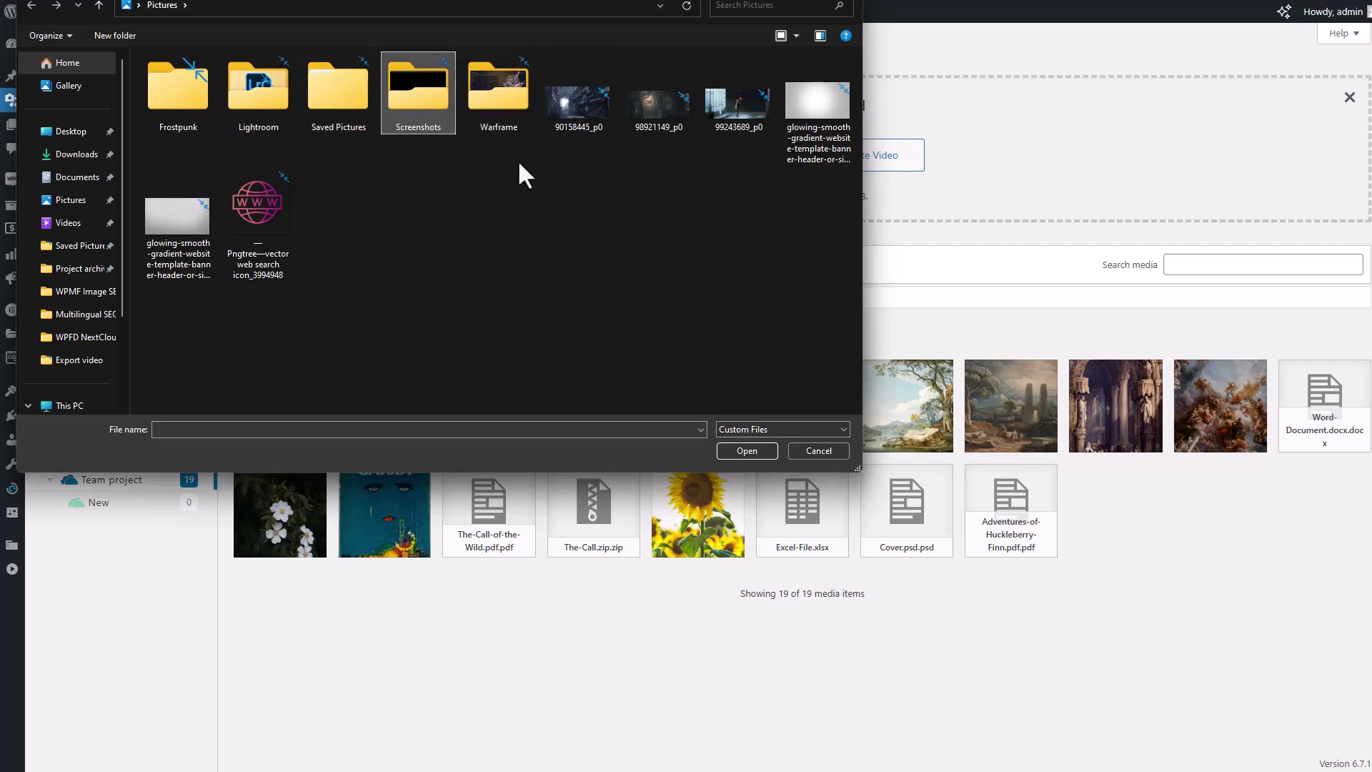
left_click(659, 107)
left_click(747, 451)
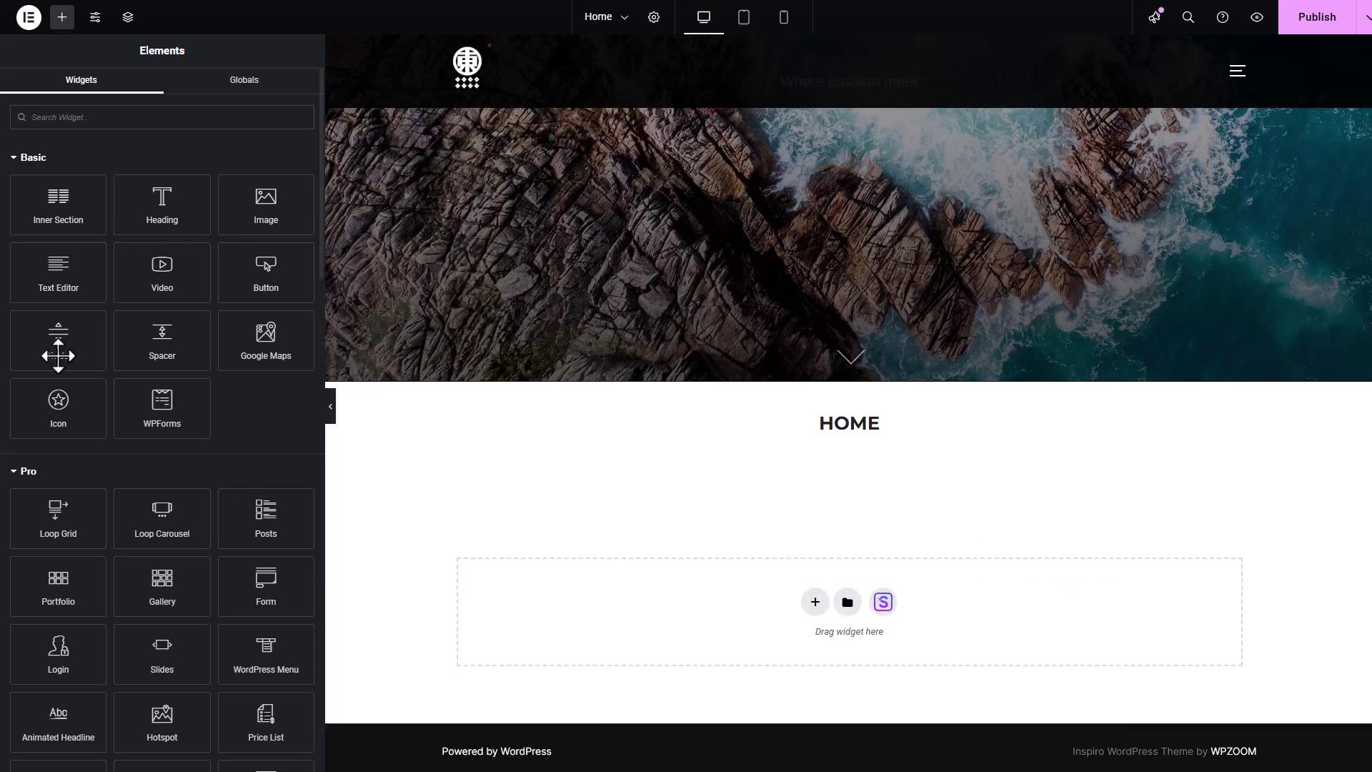
Step: Add a WP Media Folder Gallery widget to the Home page, filled from the Team project folder
type("media")
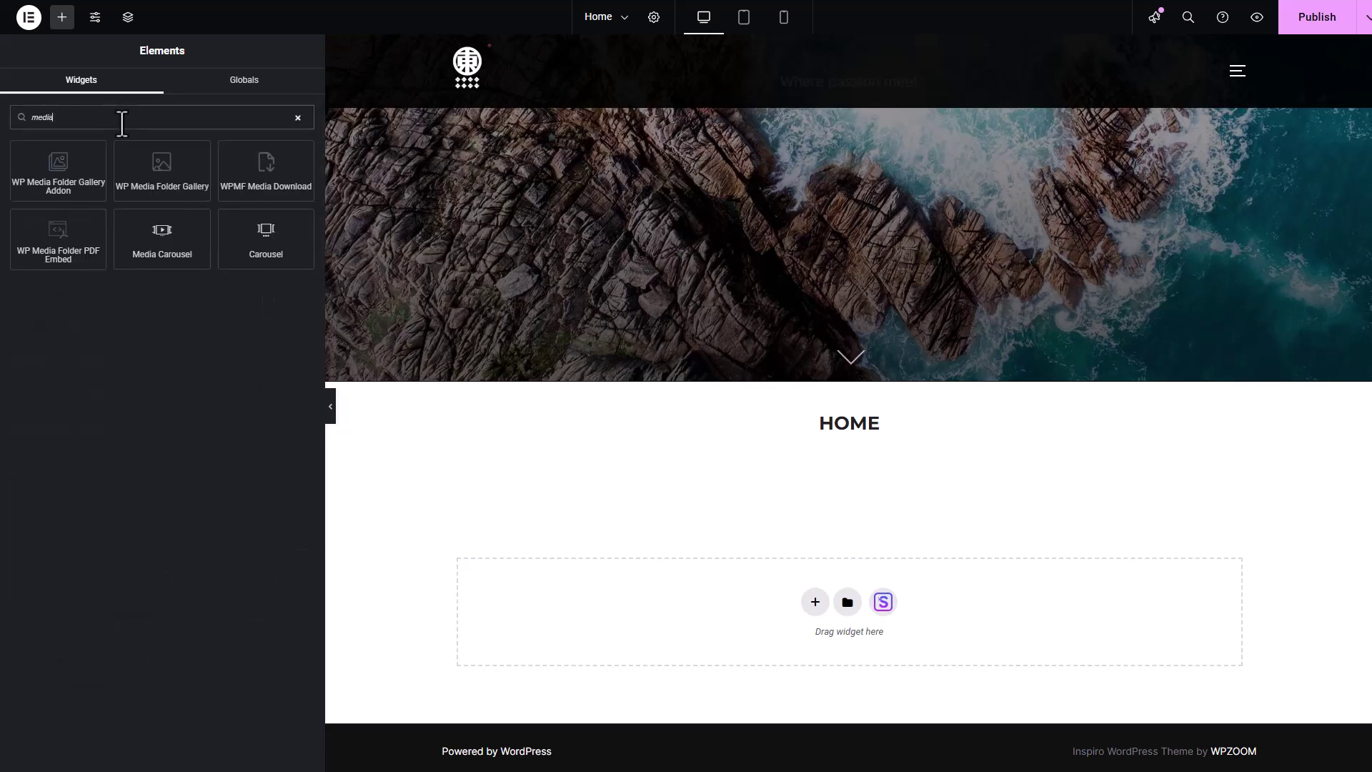
left_click_drag(139, 152, 908, 591)
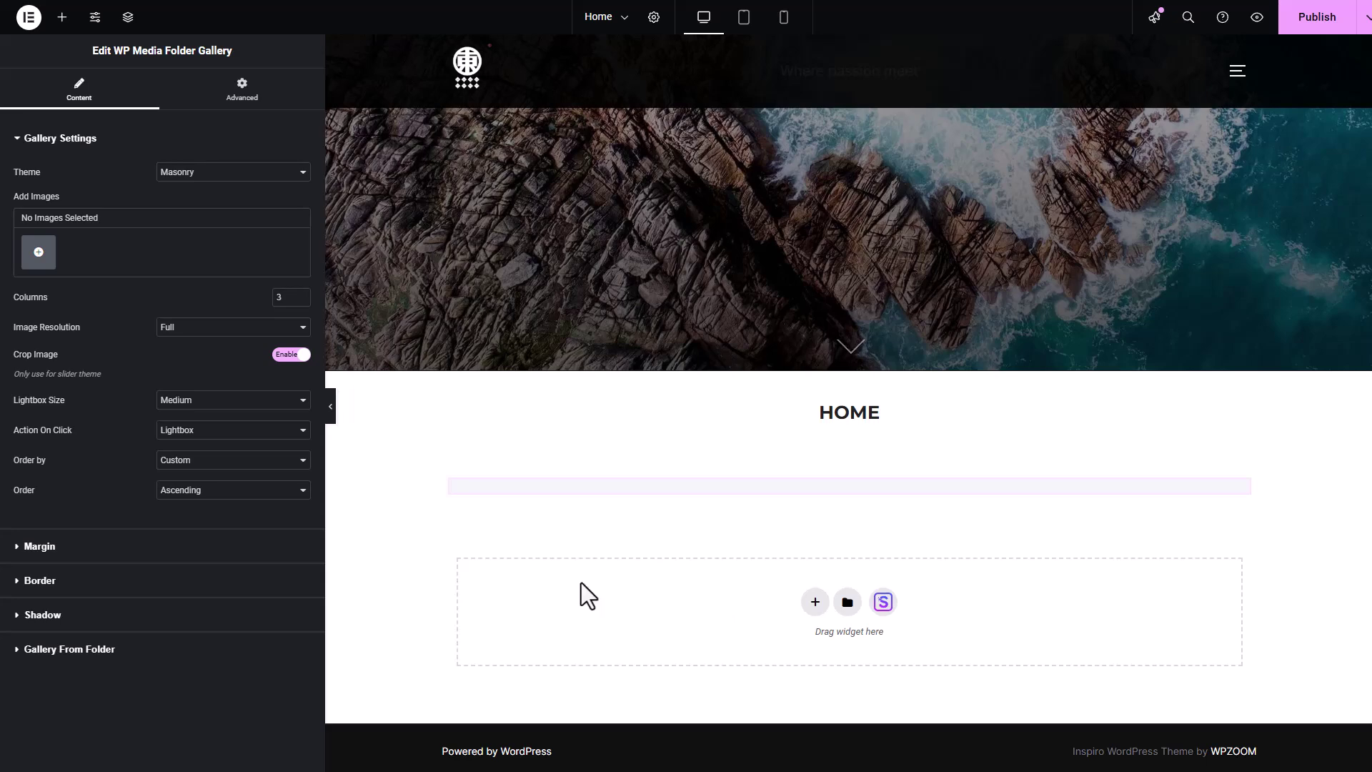
left_click(80, 652)
left_click(235, 334)
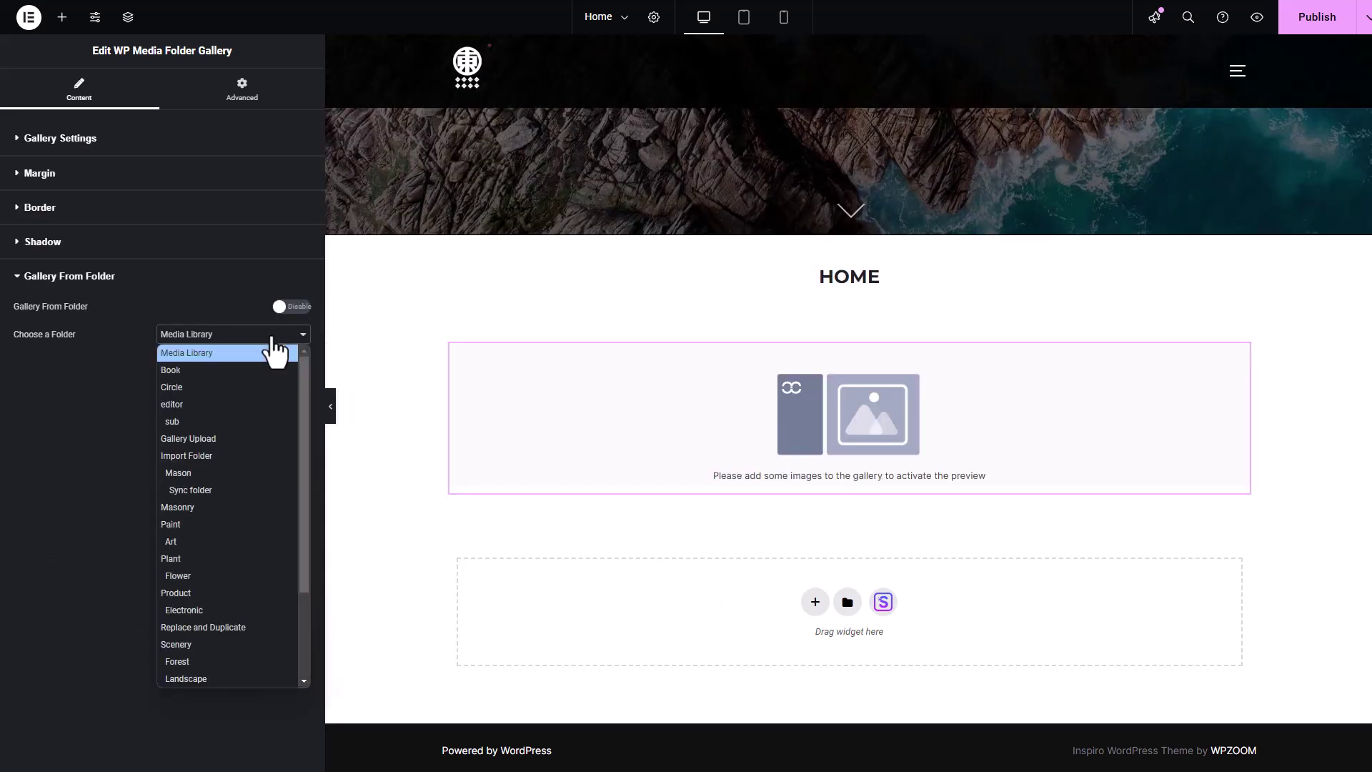
scroll(220, 480, "down", 5)
left_click(213, 662)
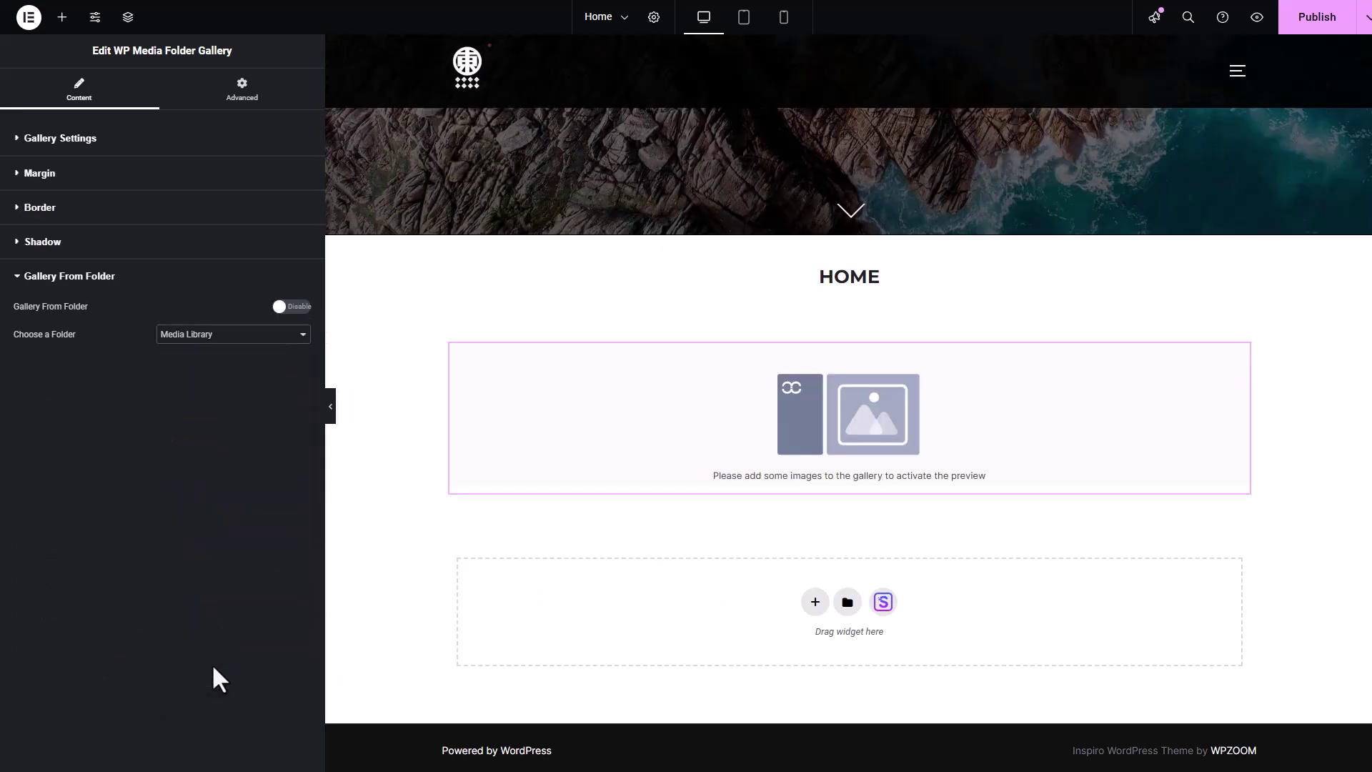
left_click(287, 309)
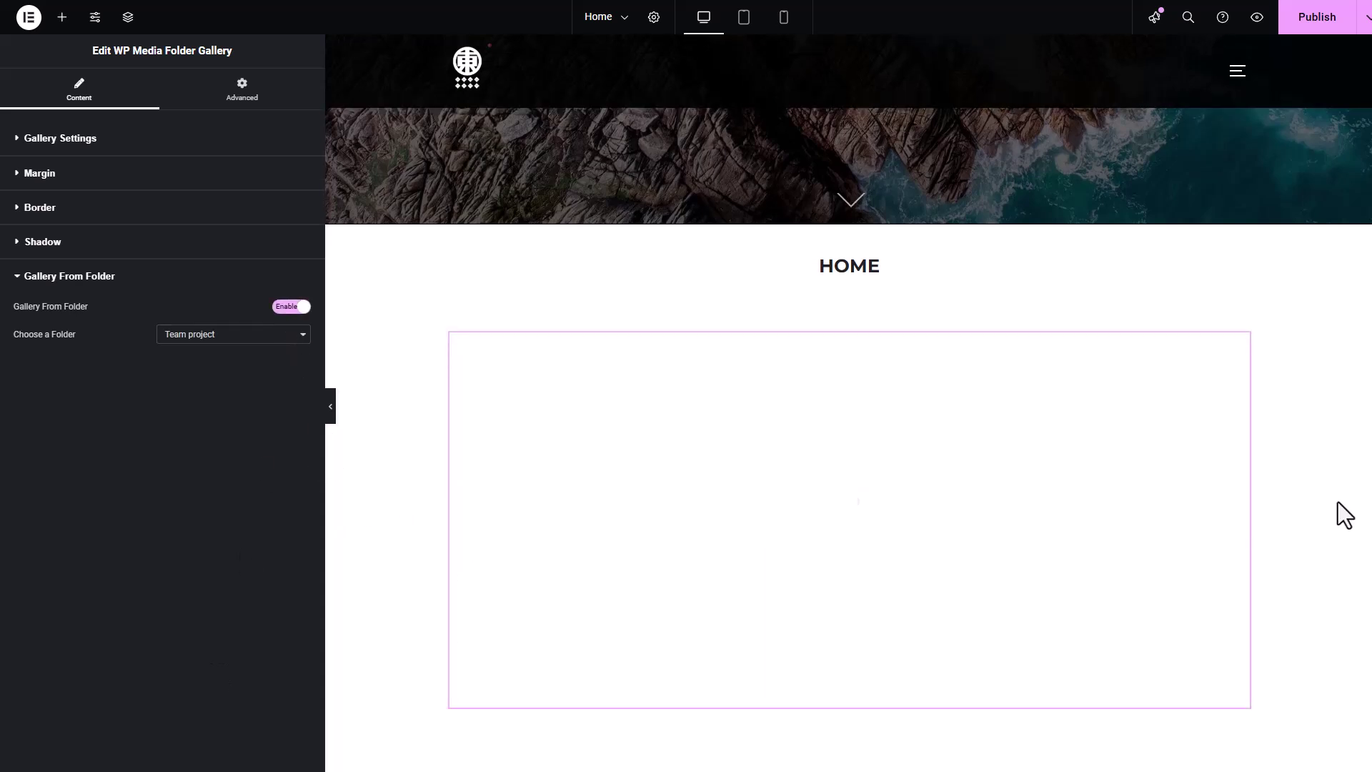
Step: Scroll through the gallery on the page to review the cloud folder's images
scroll(1338, 502, "down", 5)
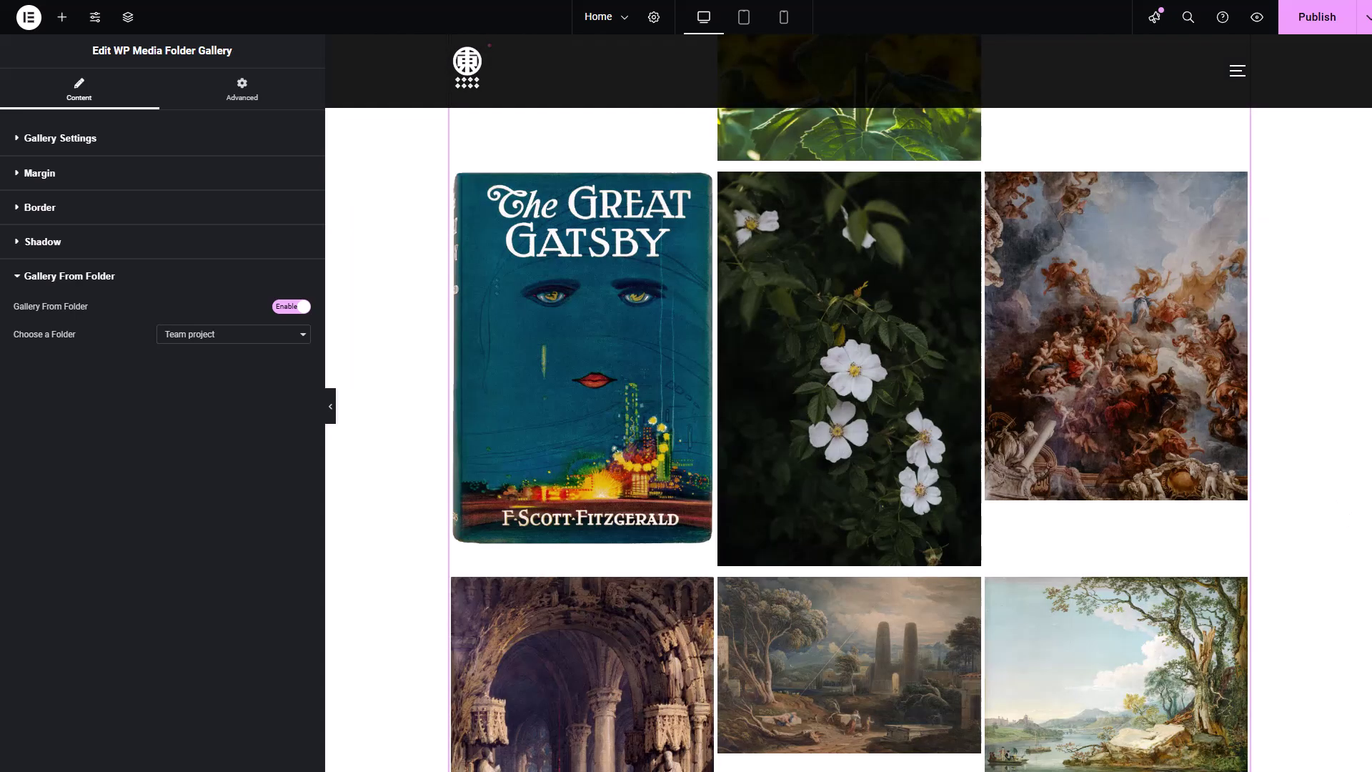
left_click(1353, 627)
scroll(1341, 625, "down", 10)
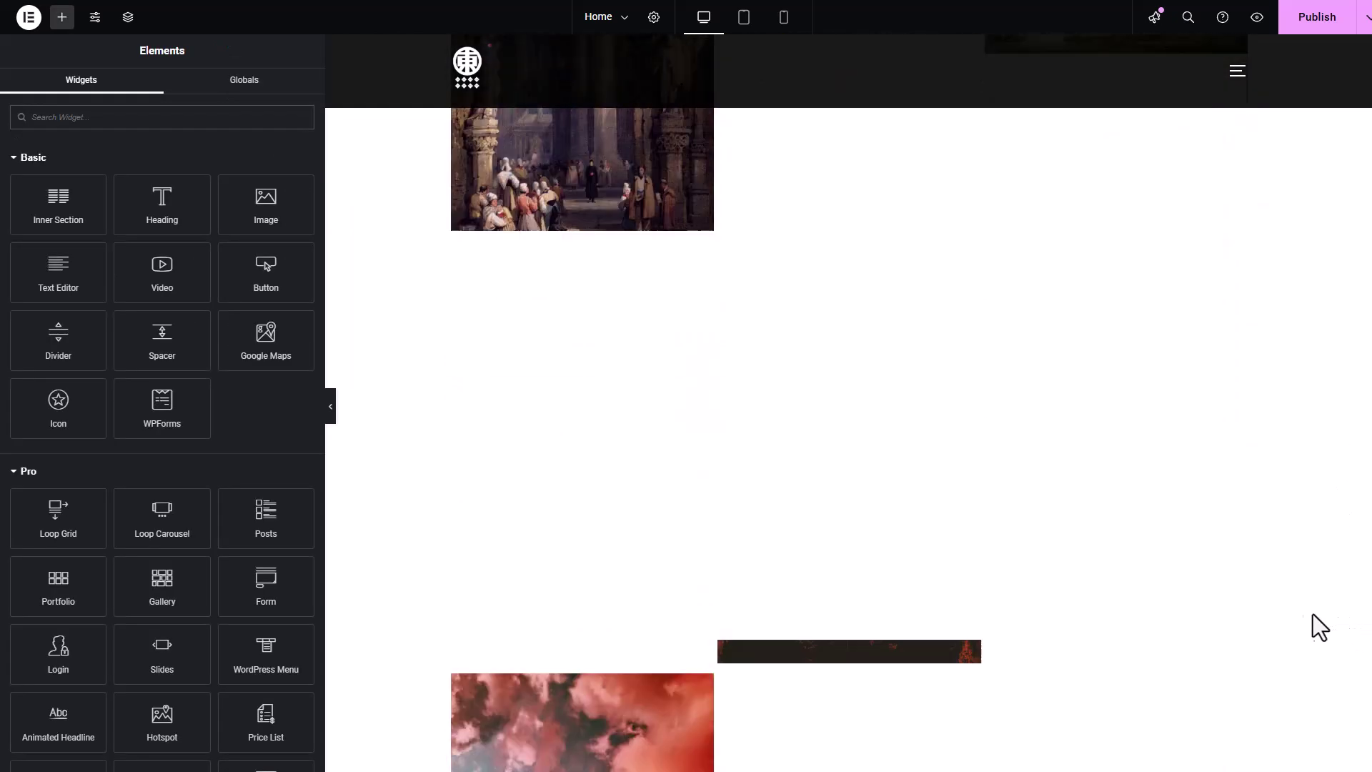
scroll(1314, 615, "down", 6)
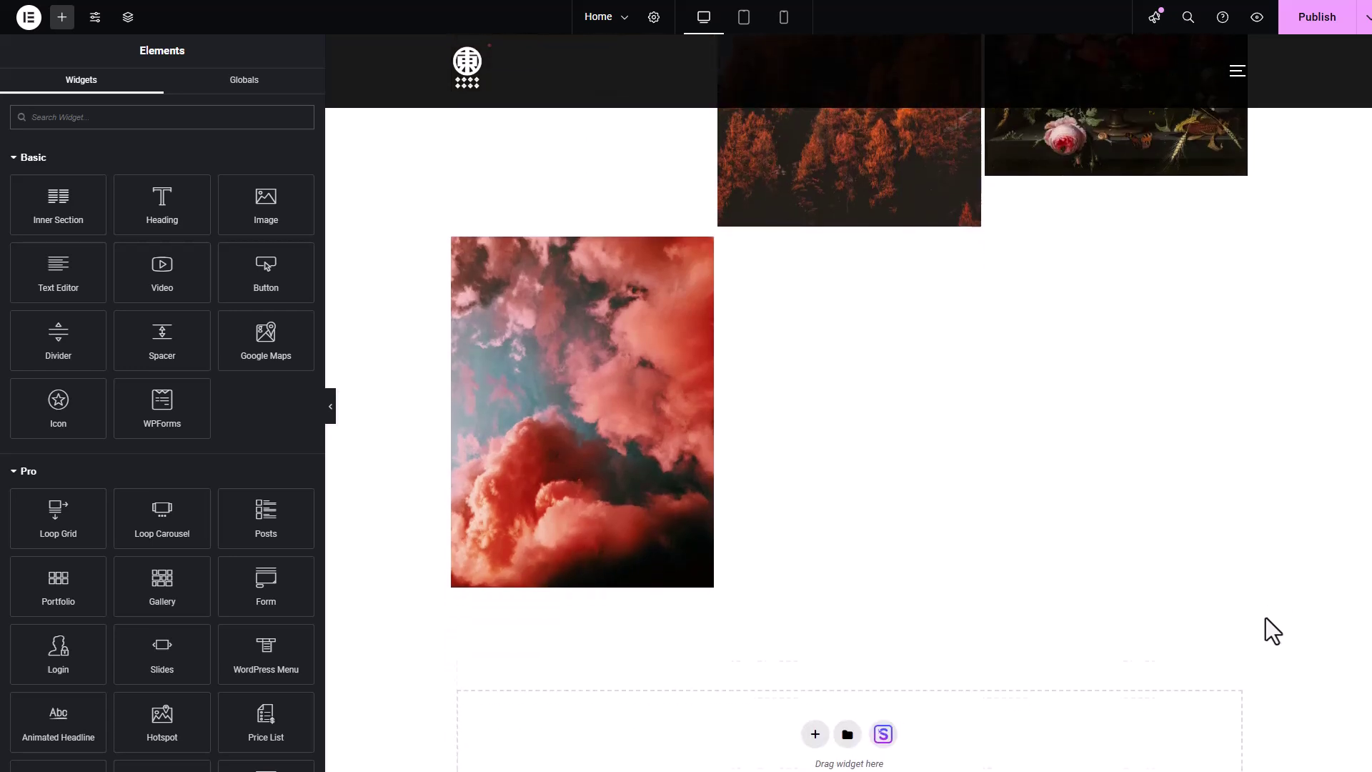
scroll(1082, 409, "up", 12)
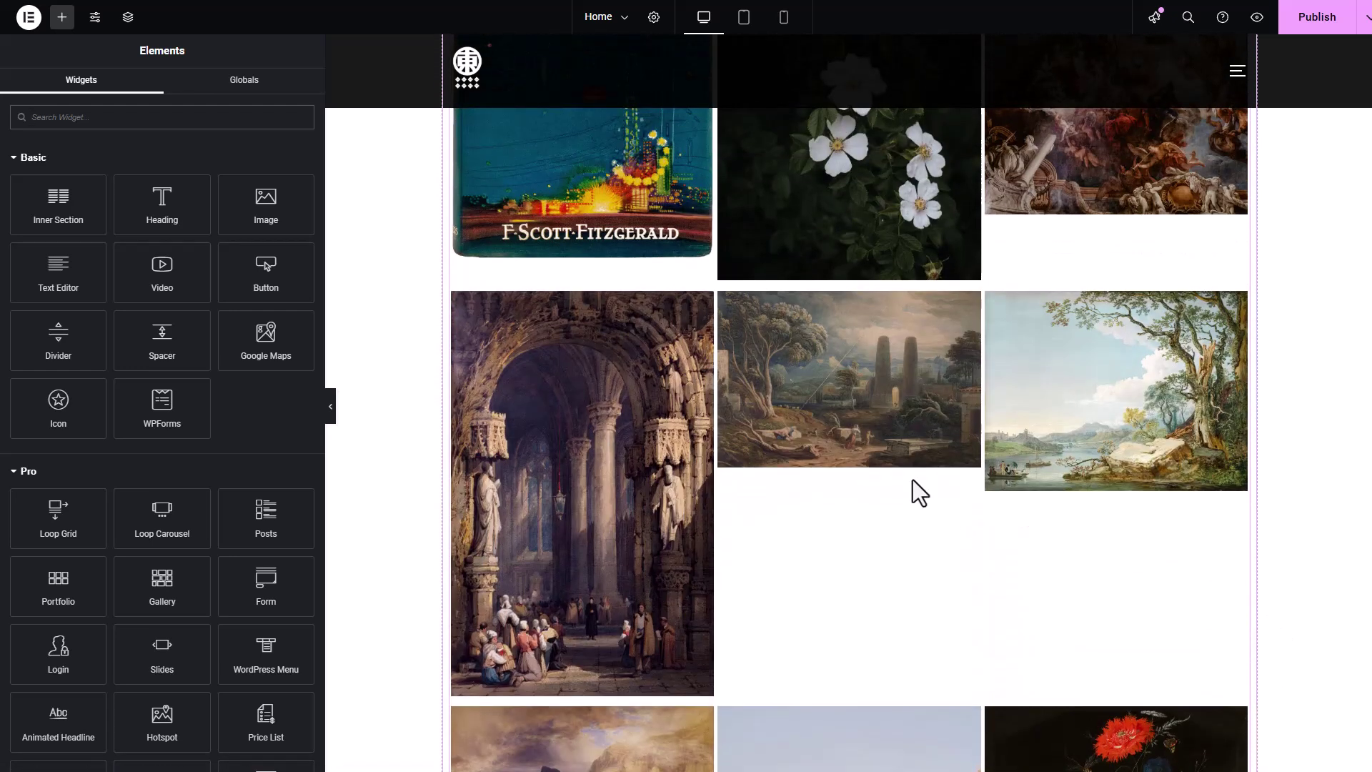
scroll(912, 479, "up", 4)
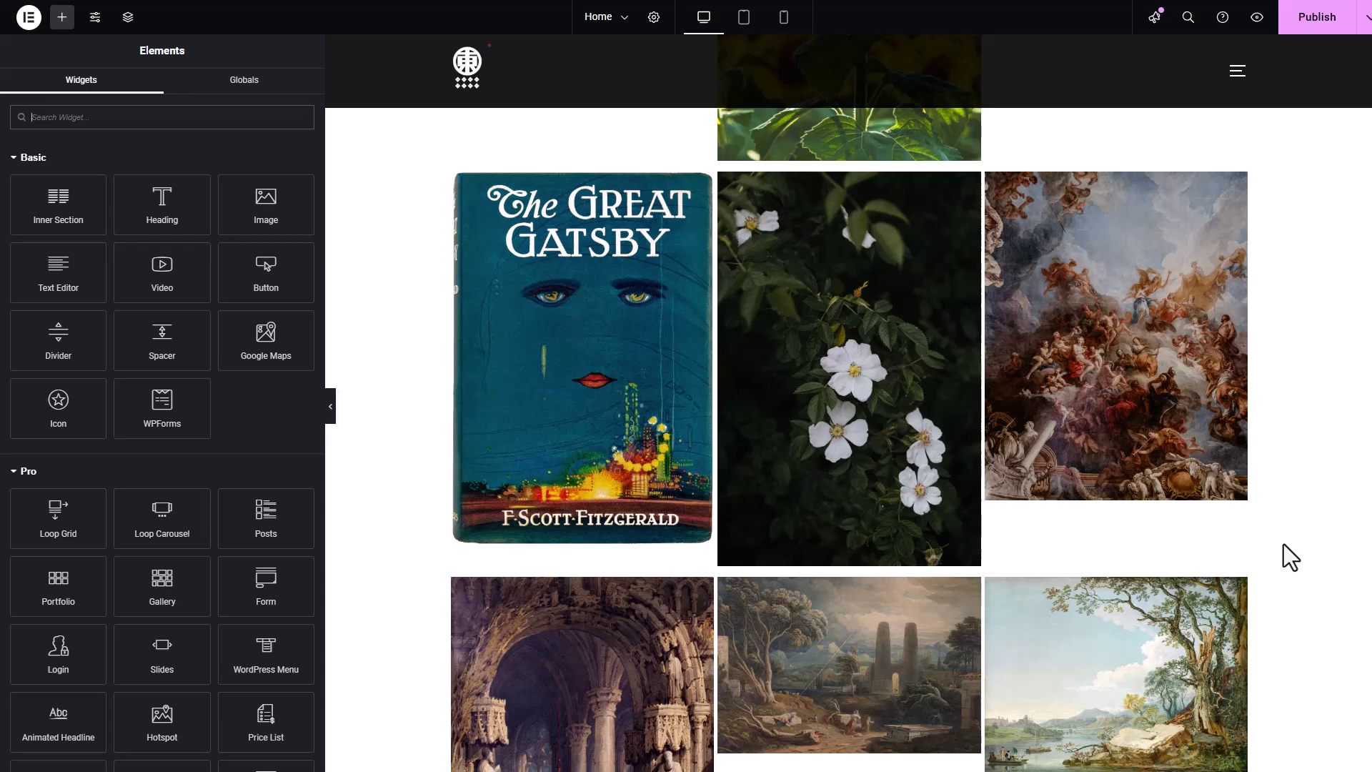
scroll(1283, 543, "down", 12)
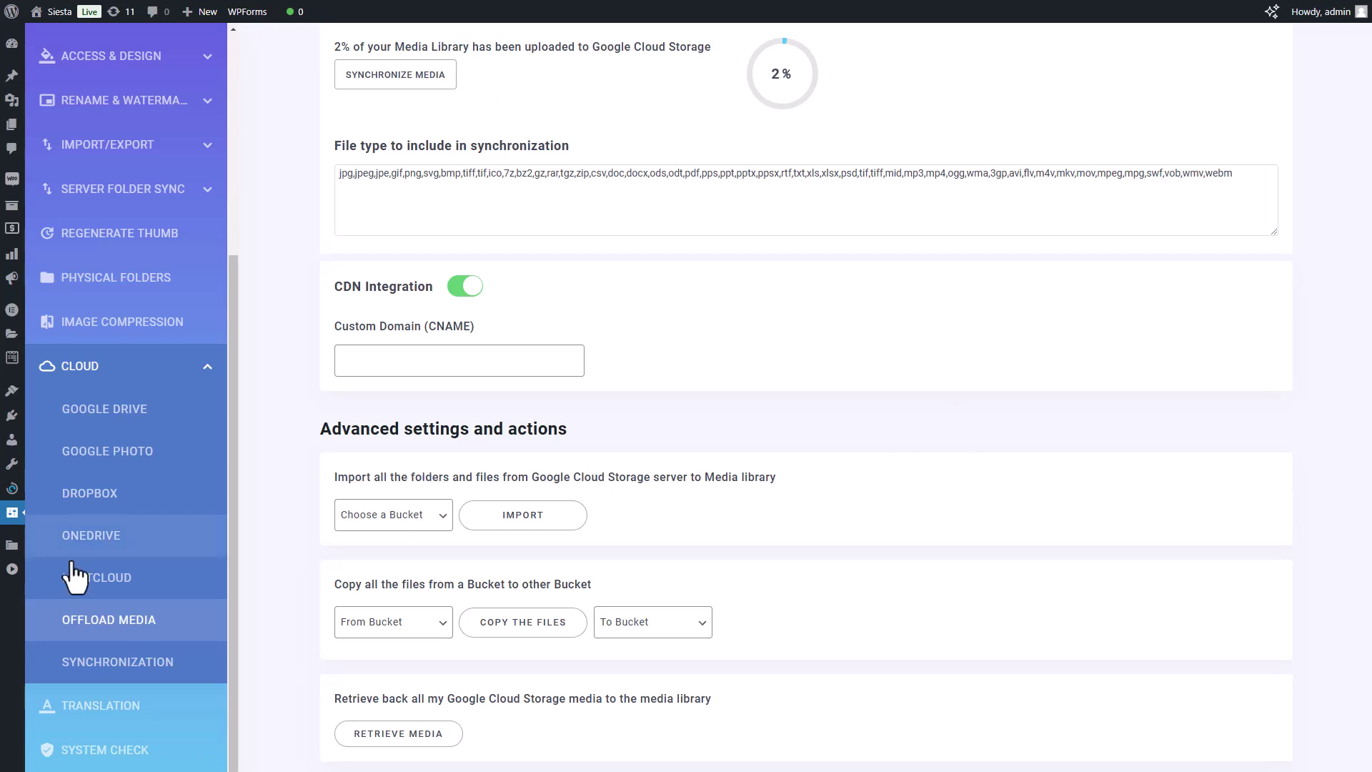
Step: Open the Google Cloud Storage offload settings and toggle CDN Integration off and back on
left_click(193, 386)
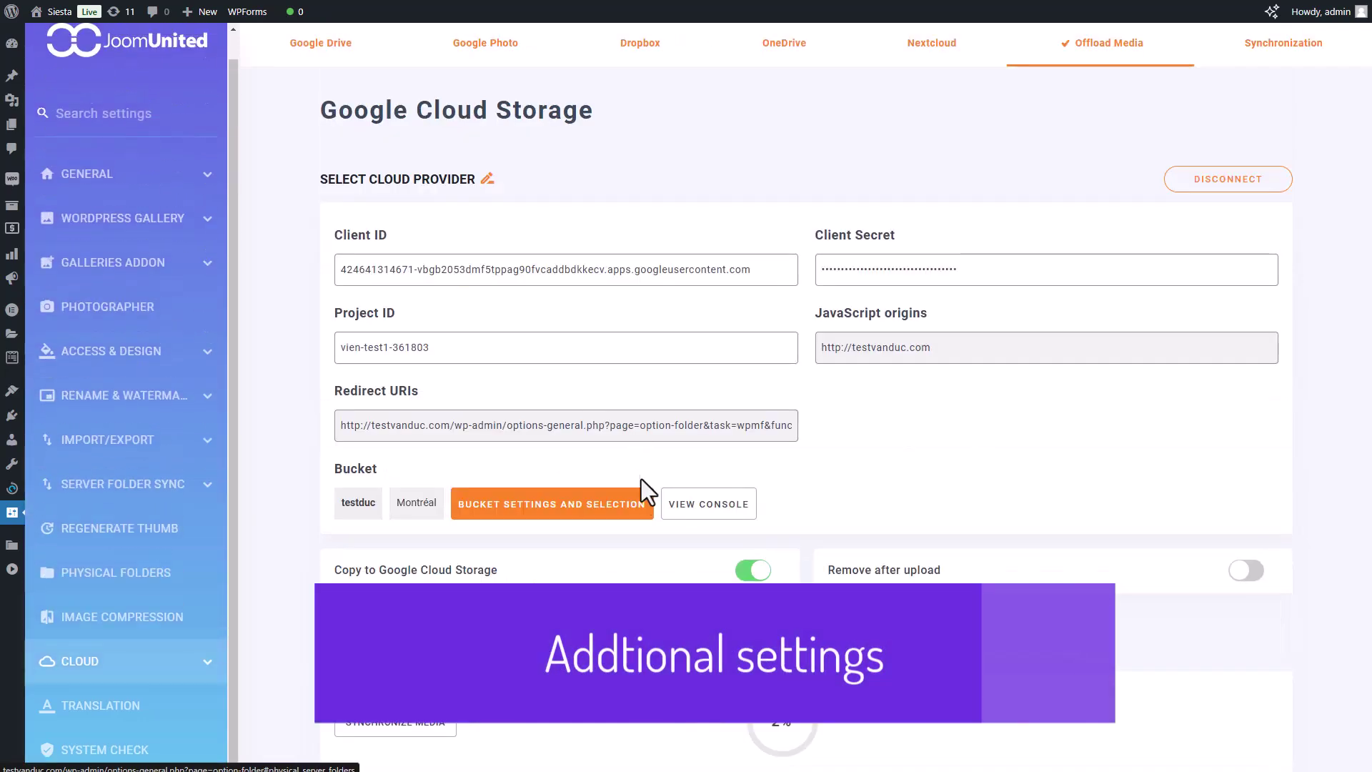
scroll(641, 488, "down", 5)
scroll(719, 458, "down", 5)
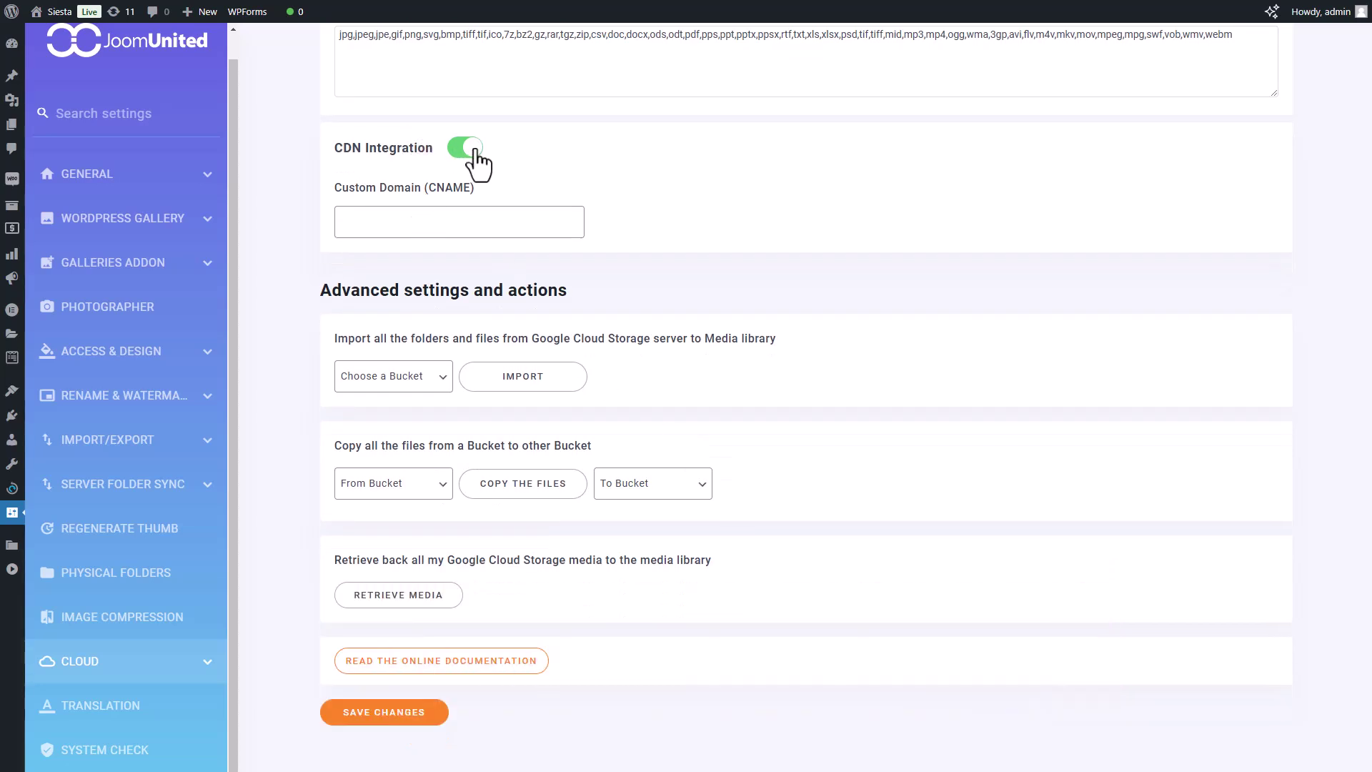
left_click(469, 147)
left_click(469, 147)
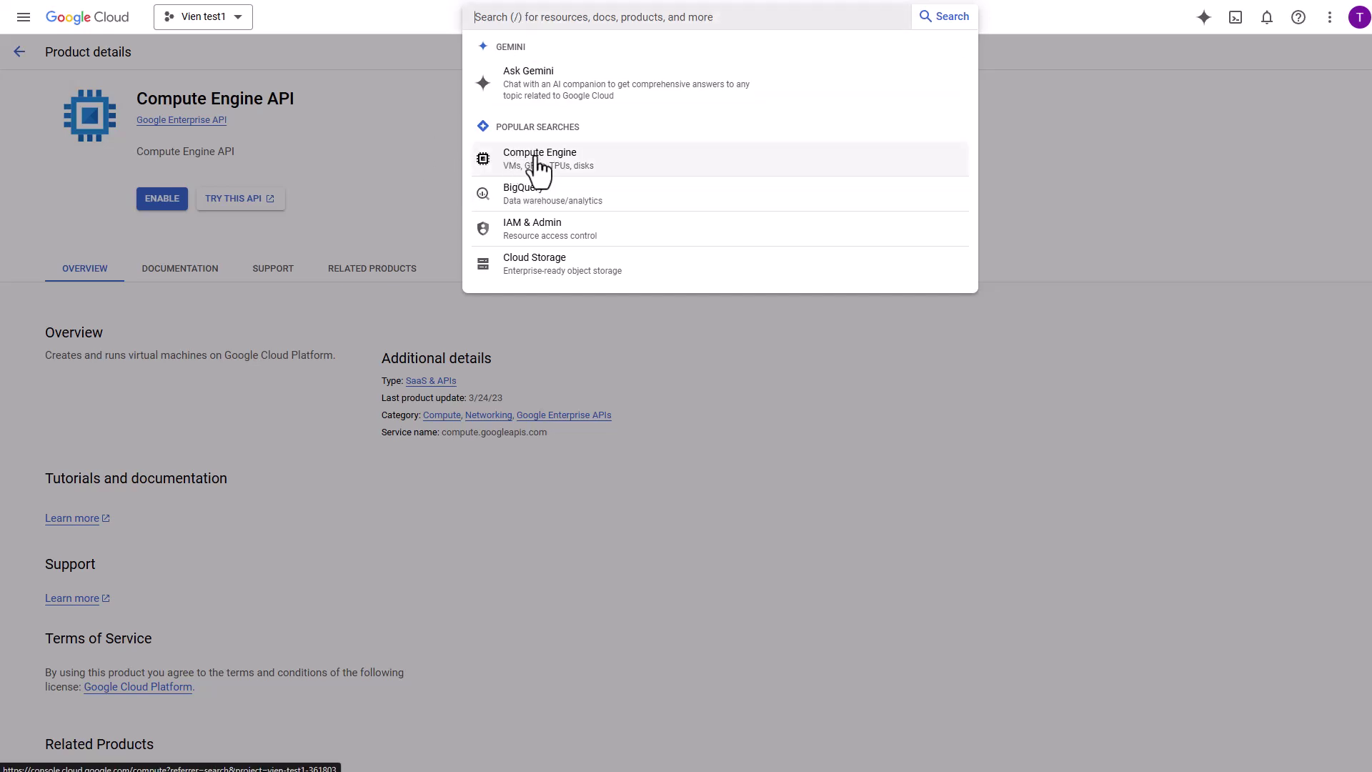
Step: Close the search suggestions and enable the Compute Engine API from its product details page
left_click(537, 166)
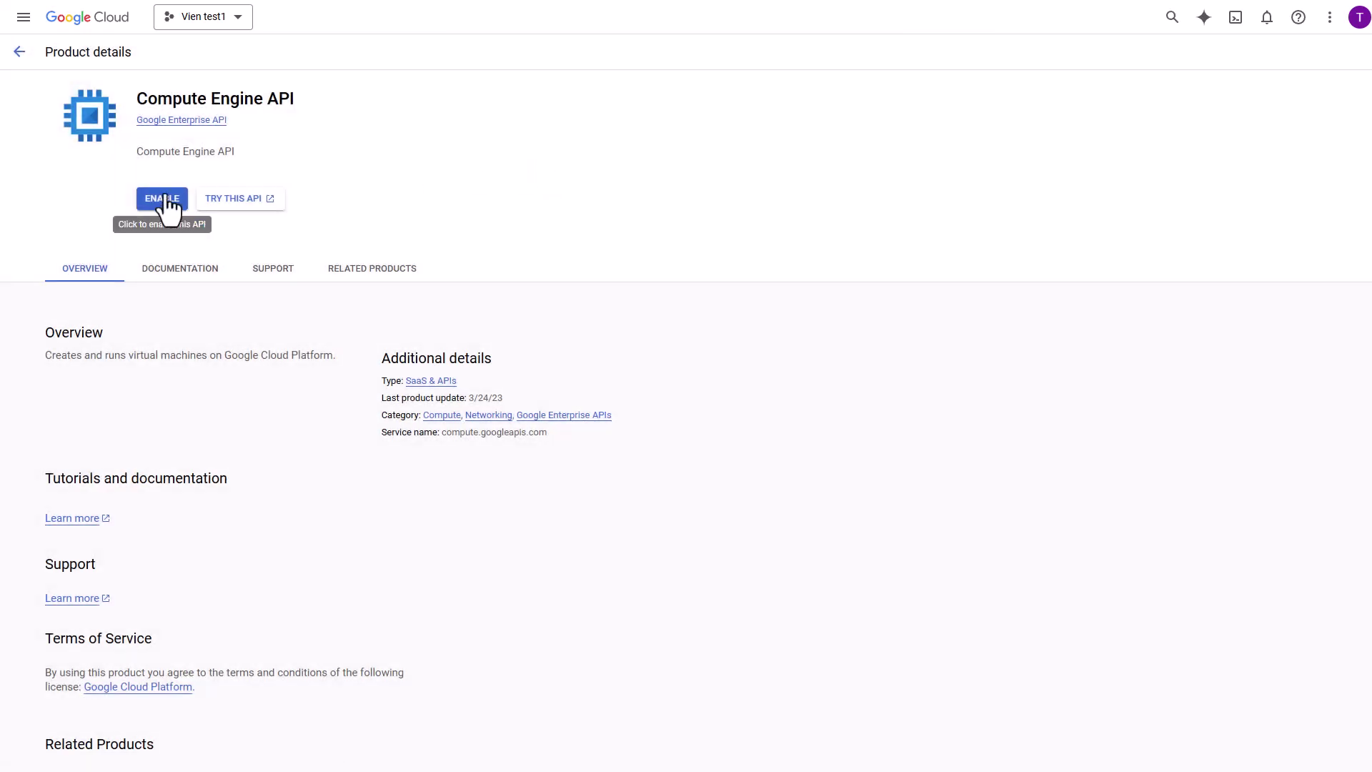
left_click(164, 203)
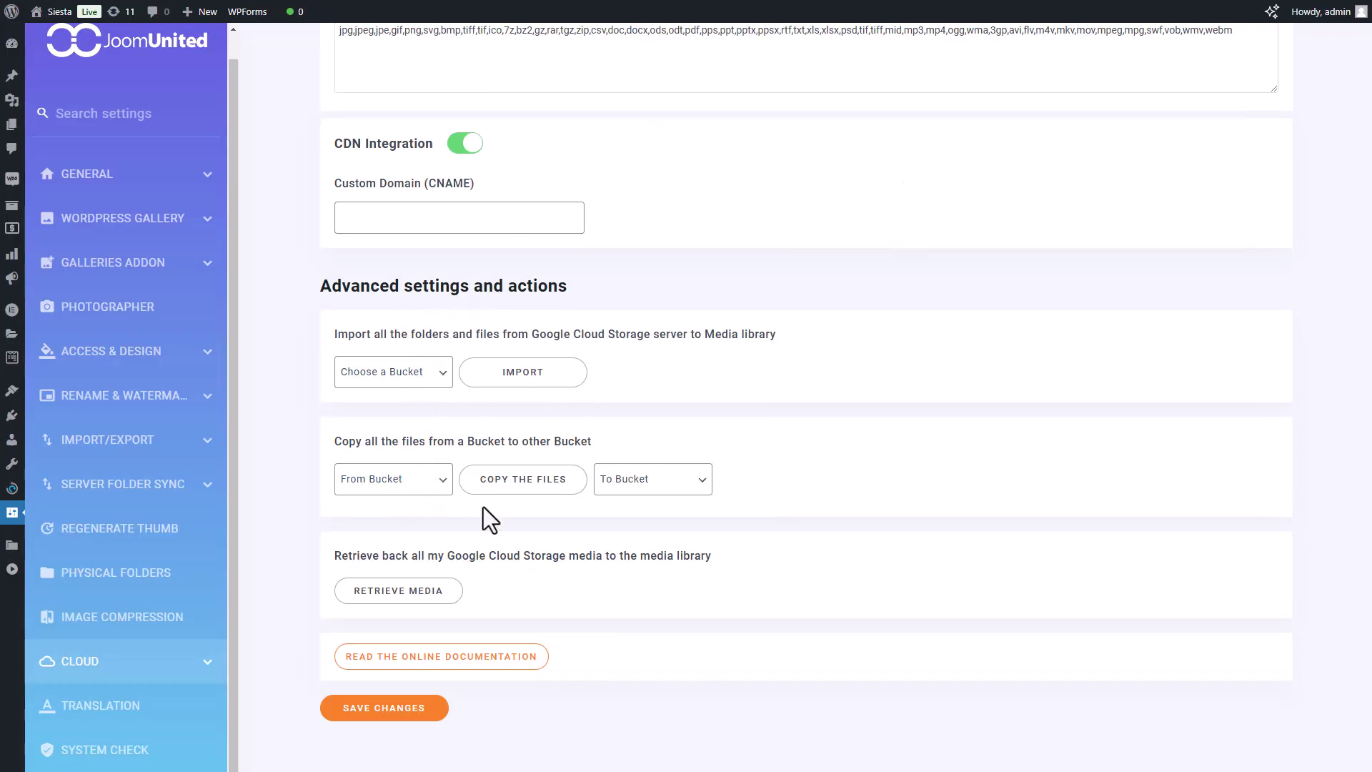
Step: Review the importable buckets, then set the file copy from testduc to wordpress-offload
left_click(405, 372)
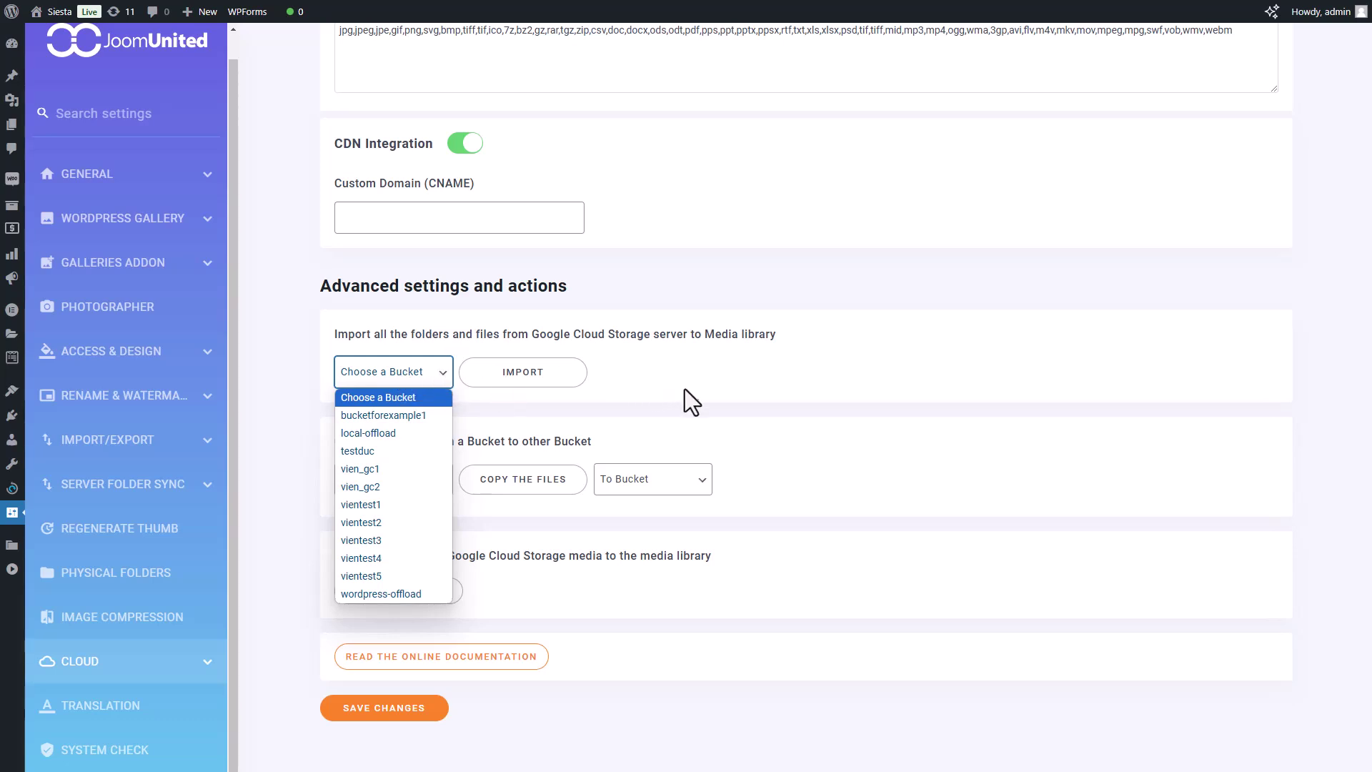
left_click(871, 577)
left_click(372, 478)
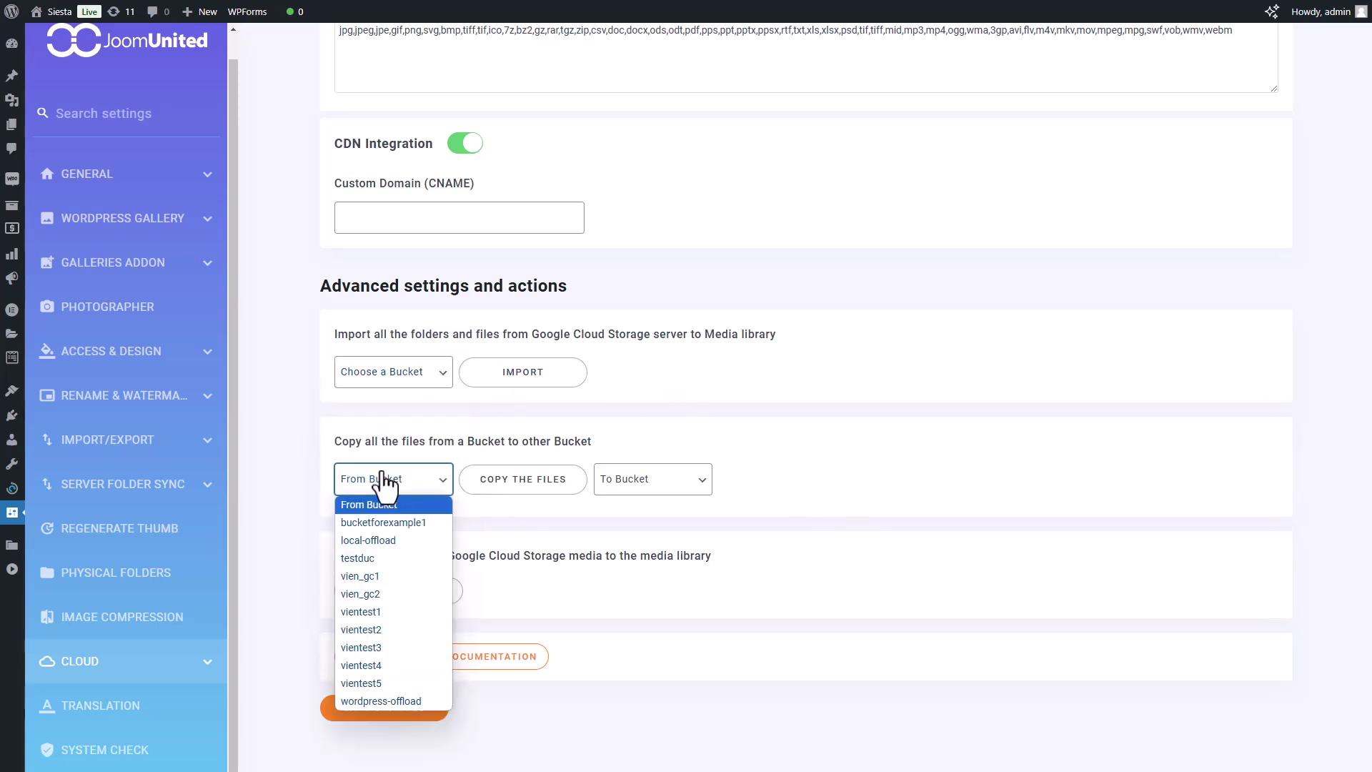
left_click(386, 557)
left_click(653, 489)
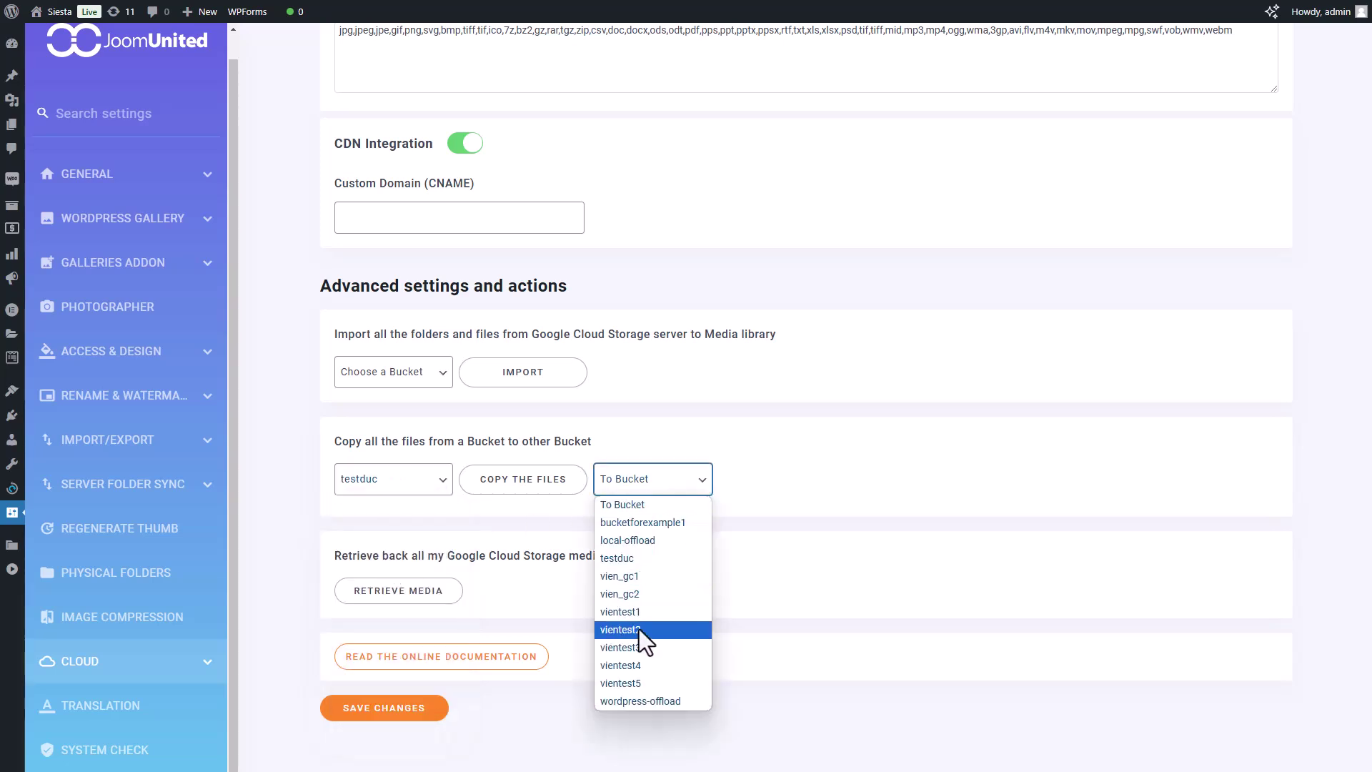
left_click(646, 701)
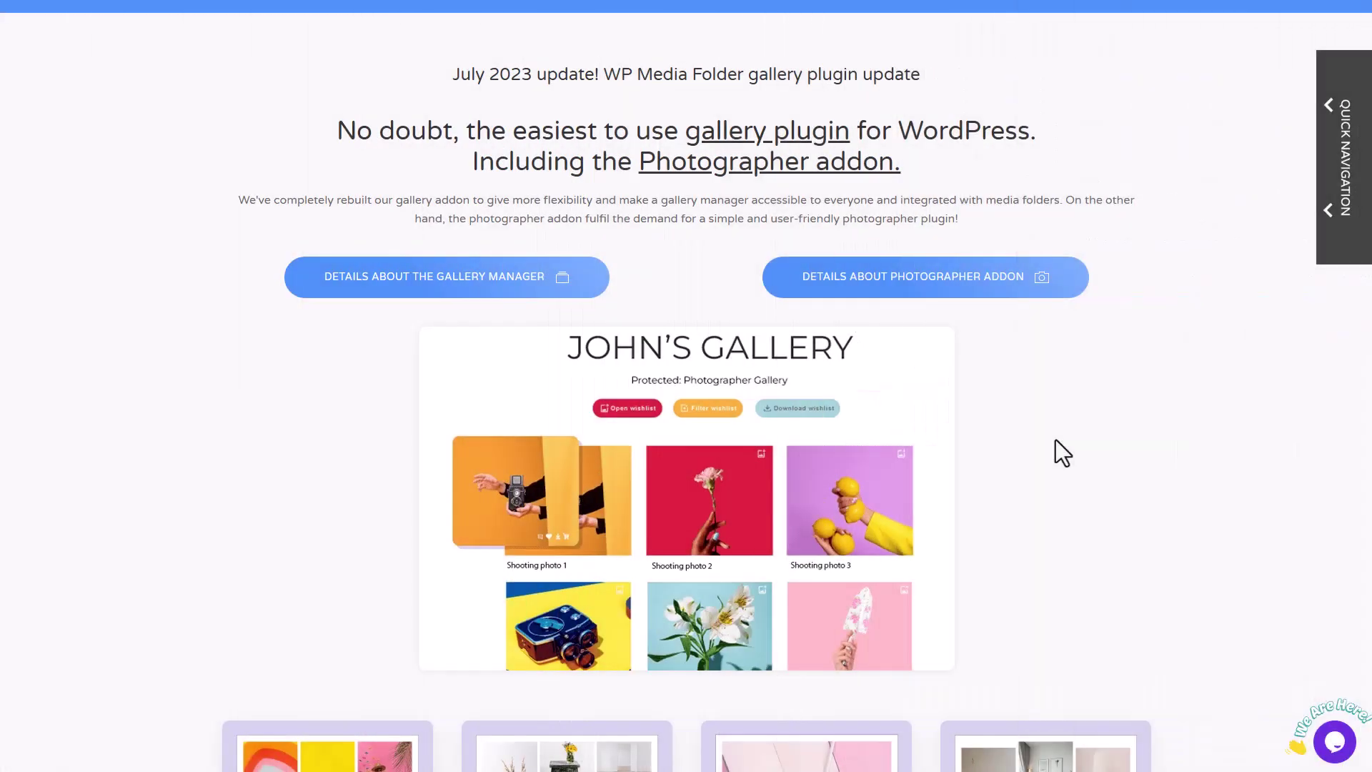
Step: Scroll down to the pricing cards: plugin at $49 and Plugin + All Addons at $69/year
scroll(1061, 437, "down", 10)
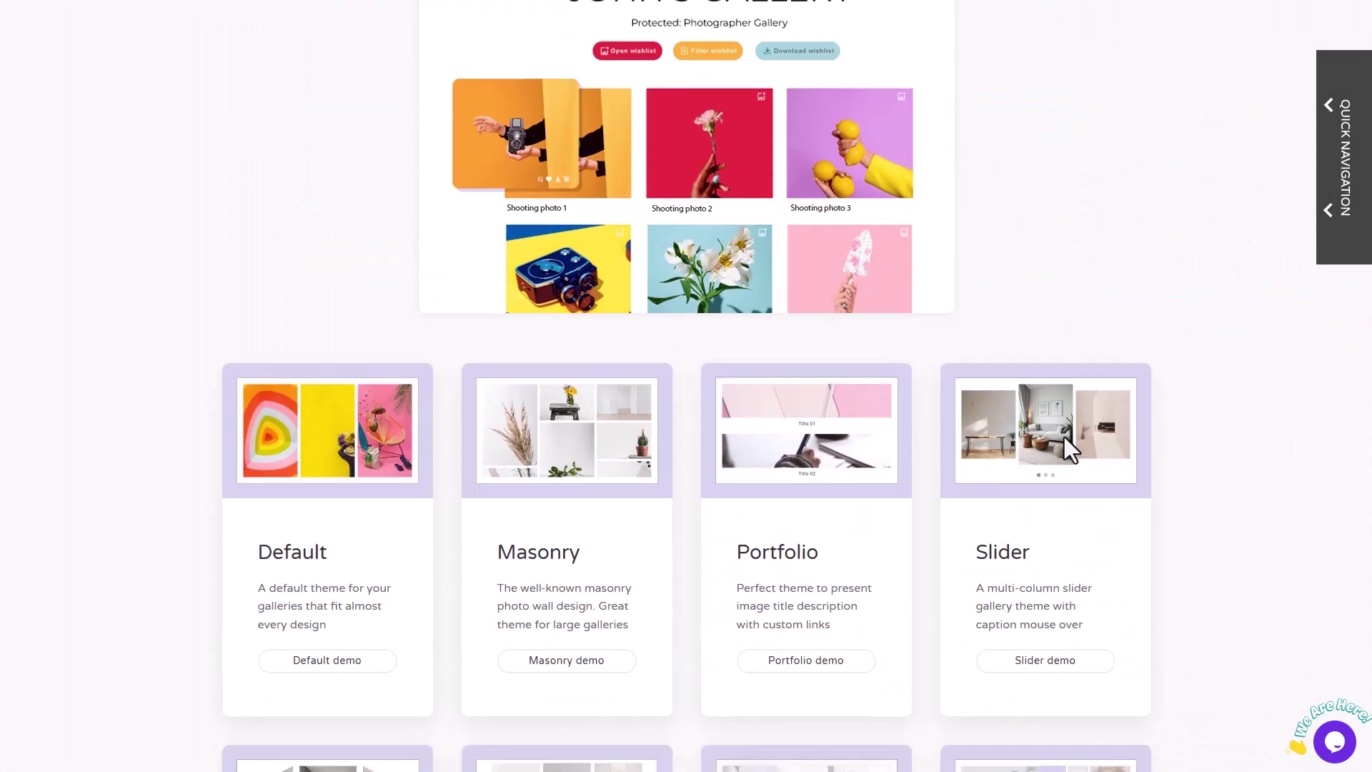
scroll(1072, 450, "down", 11)
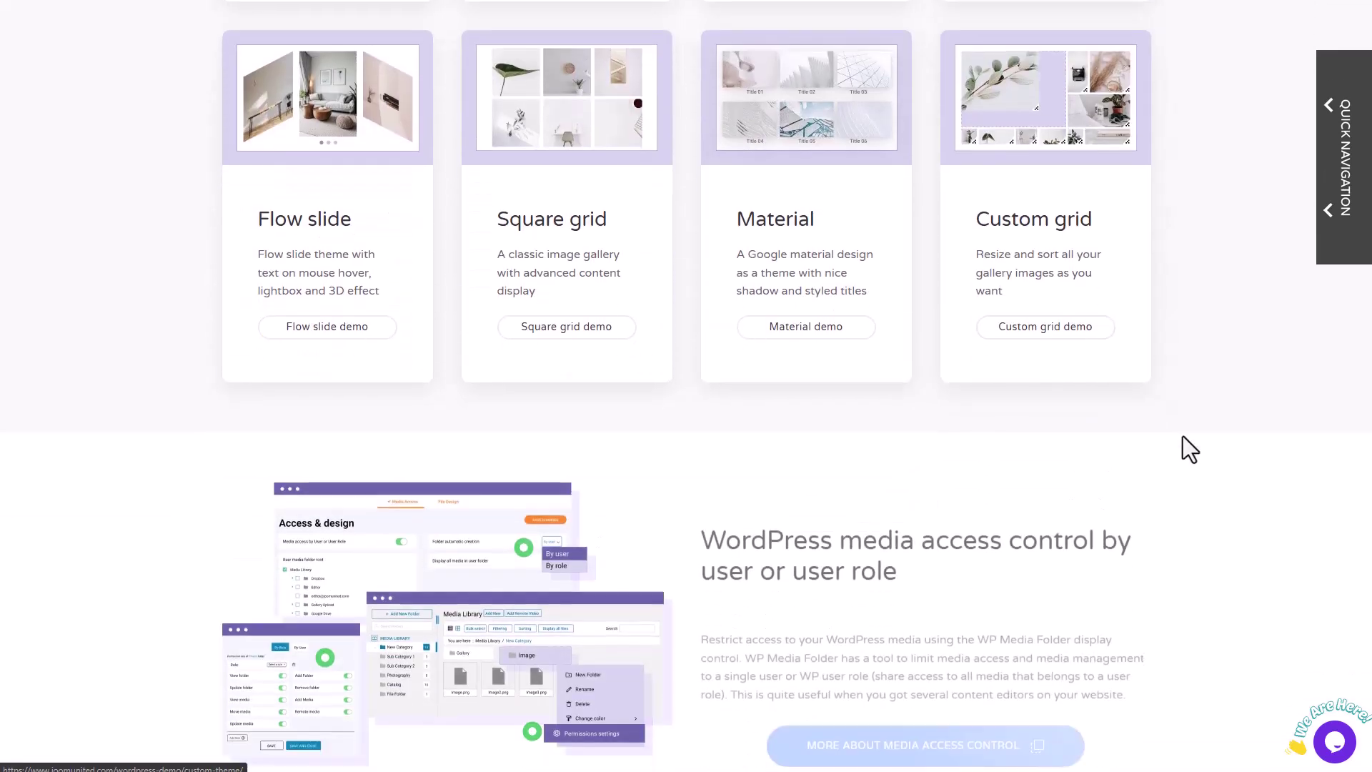
scroll(1222, 435, "down", 13)
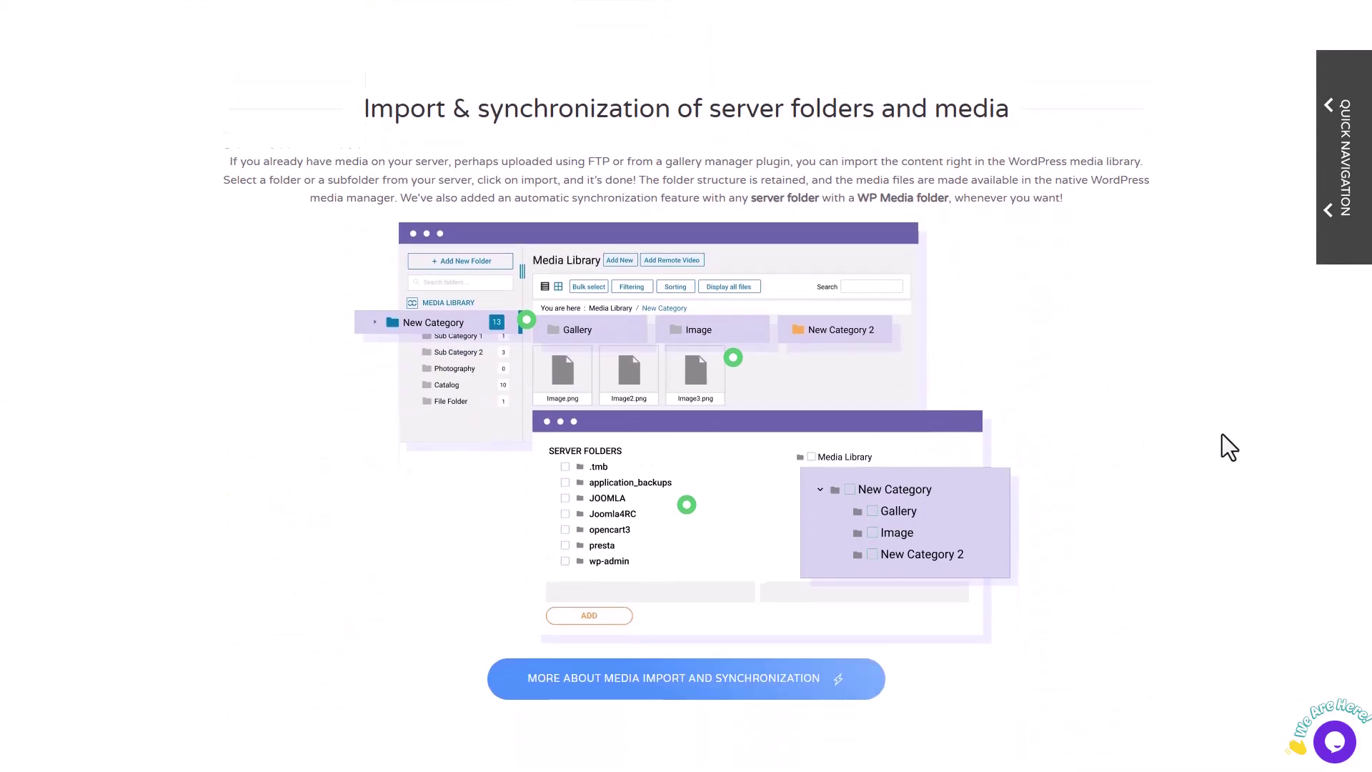
scroll(1221, 434, "down", 11)
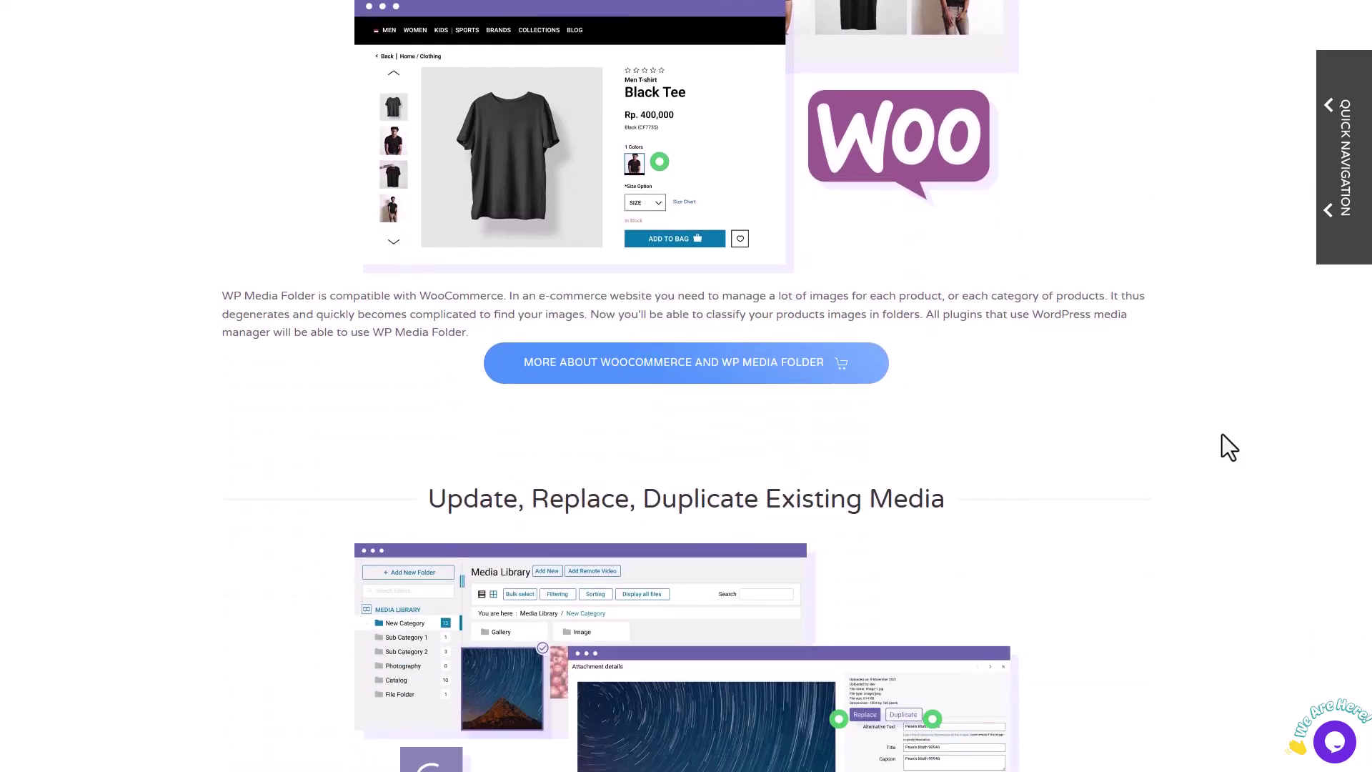
scroll(1223, 434, "down", 15)
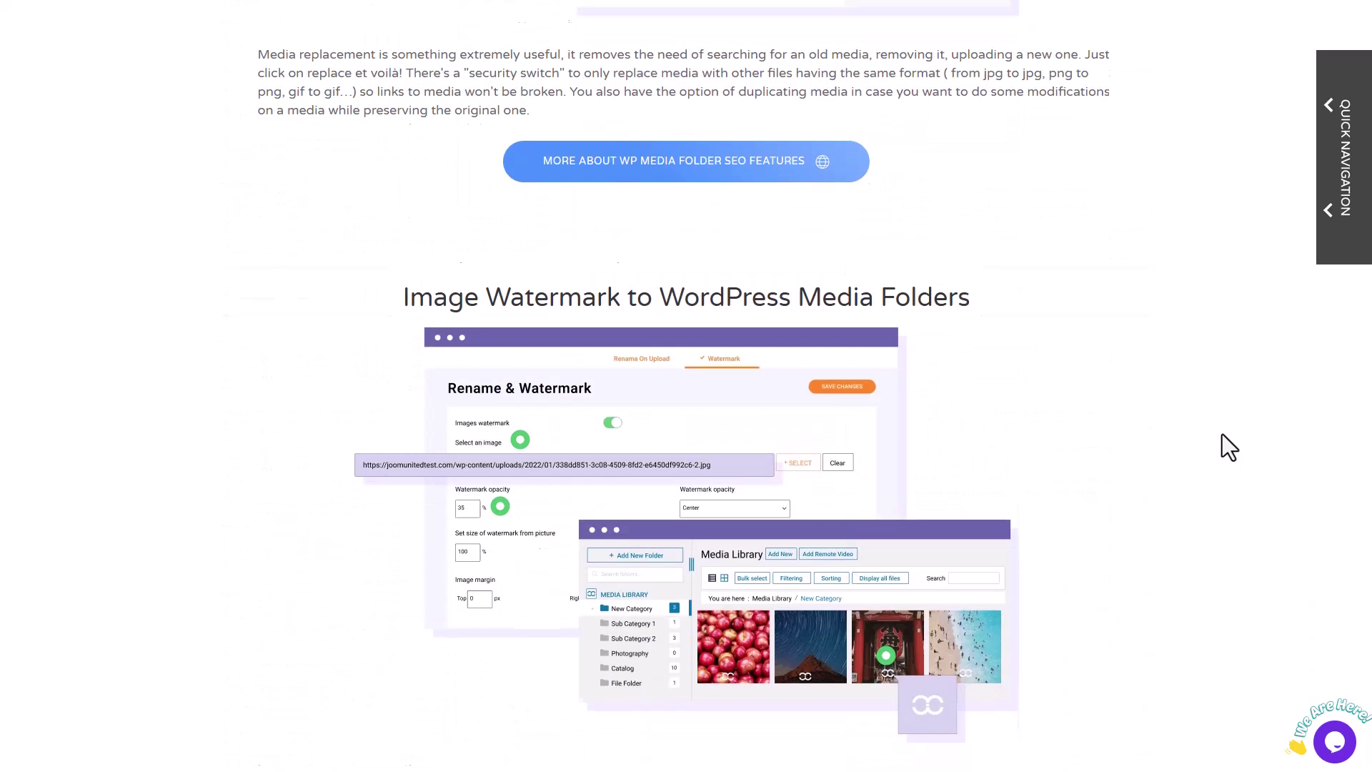
scroll(1222, 435, "down", 20)
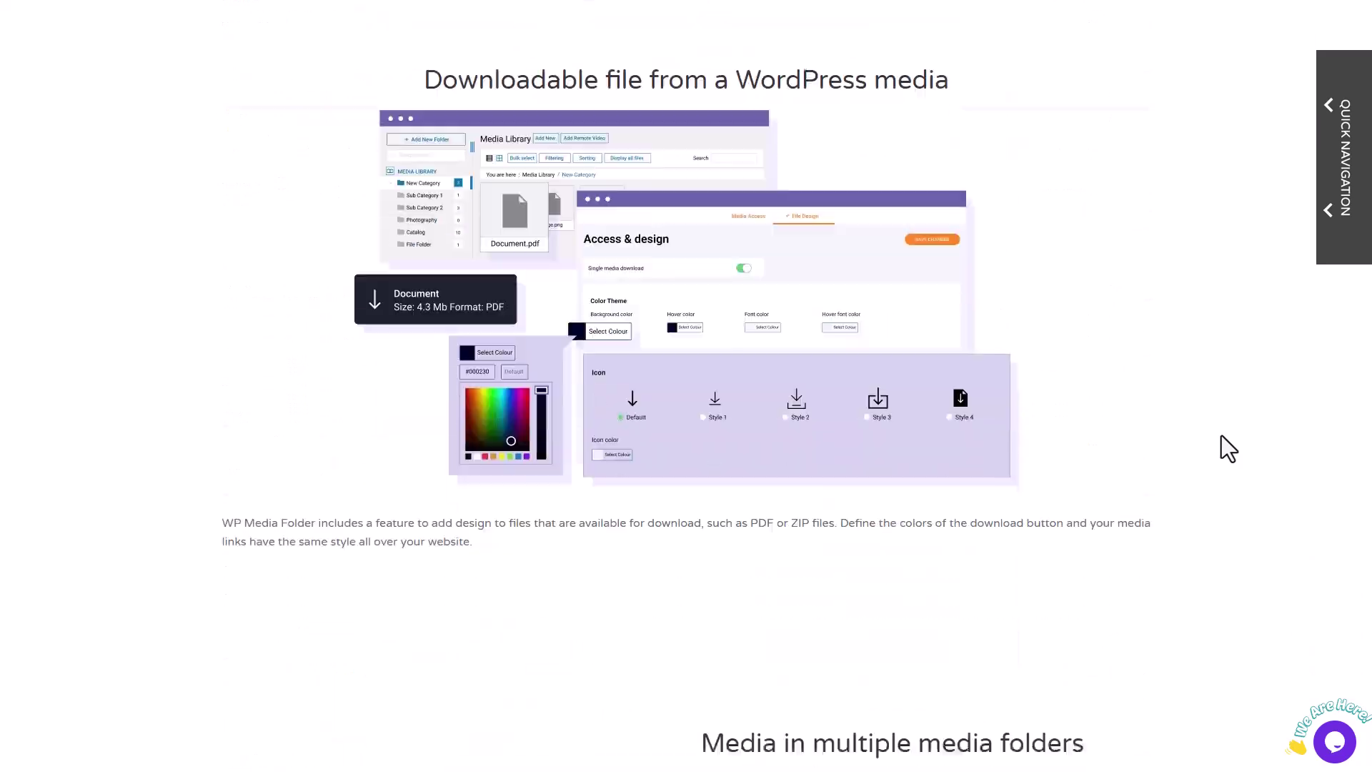
scroll(1220, 435, "down", 20)
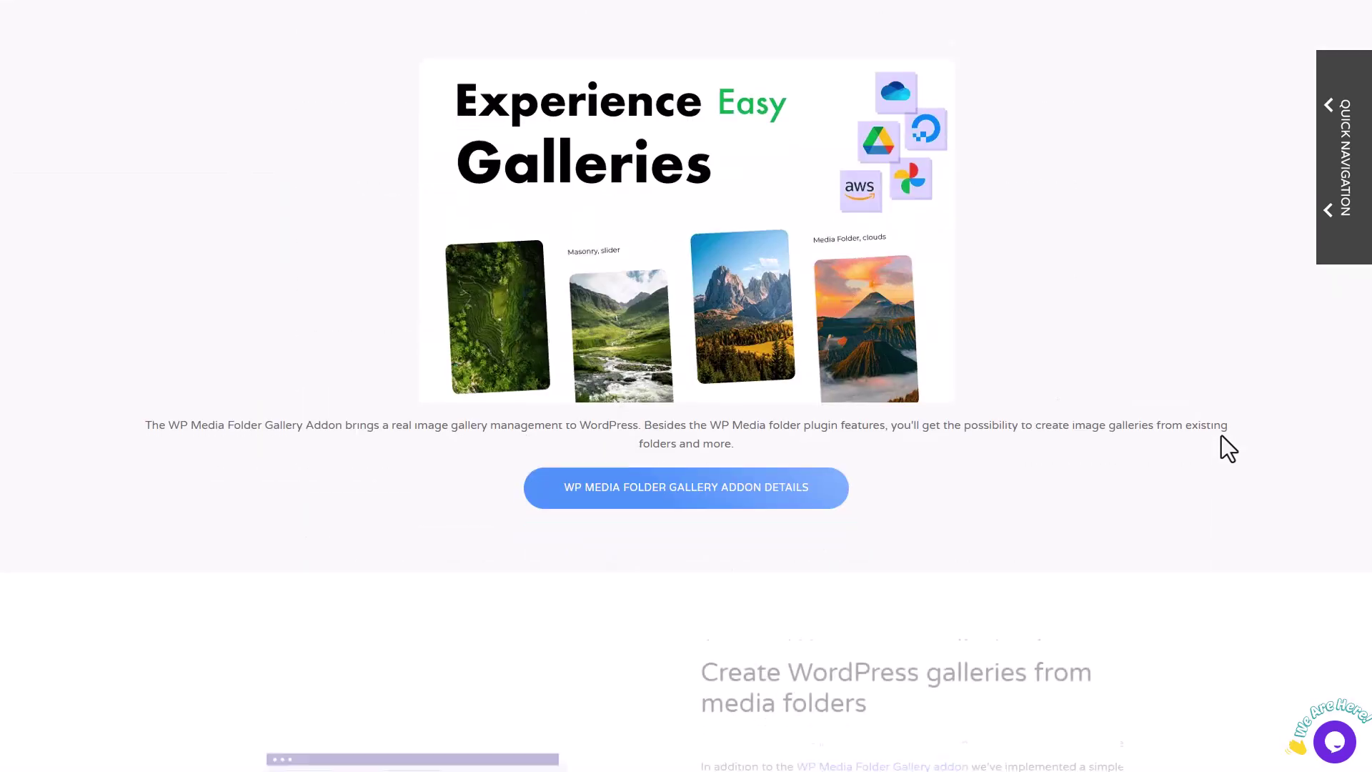
scroll(1220, 435, "down", 2)
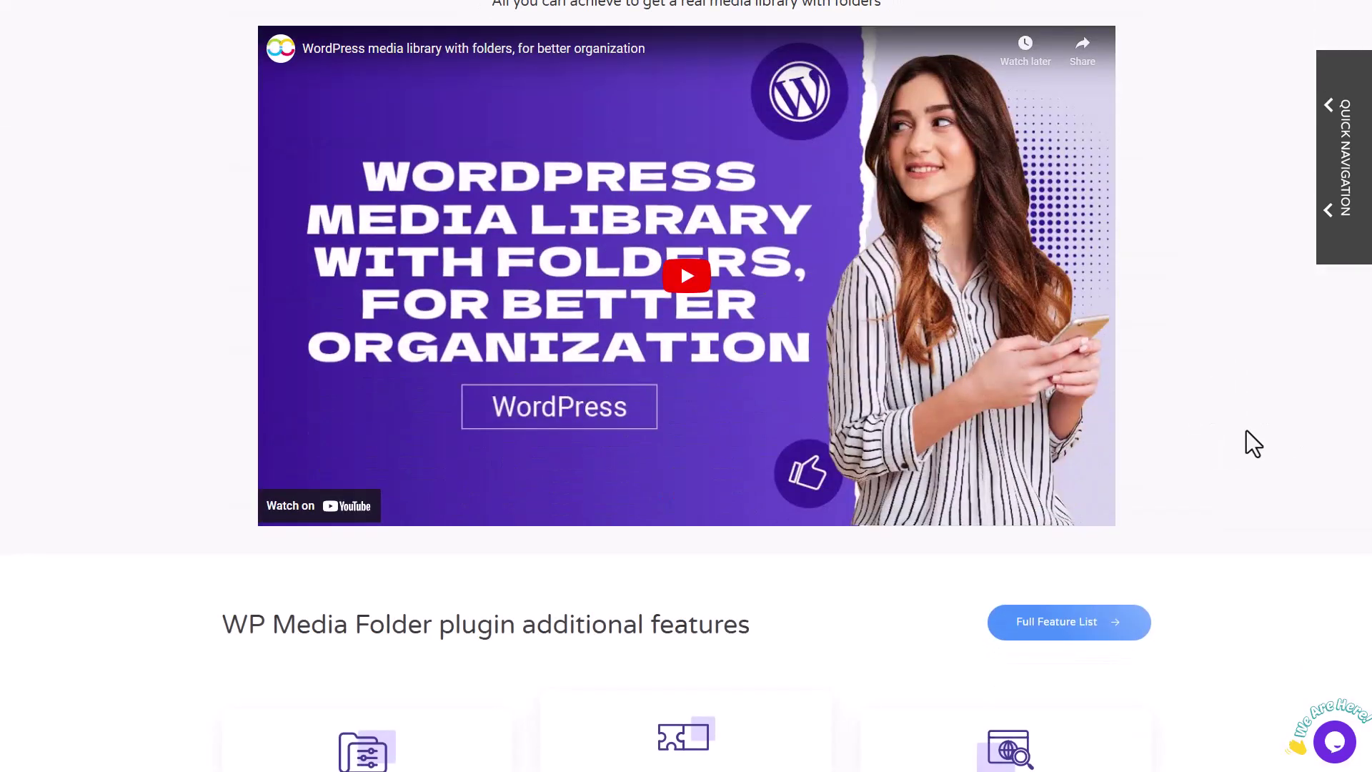
scroll(1267, 428, "down", 5)
scroll(1262, 432, "down", 3)
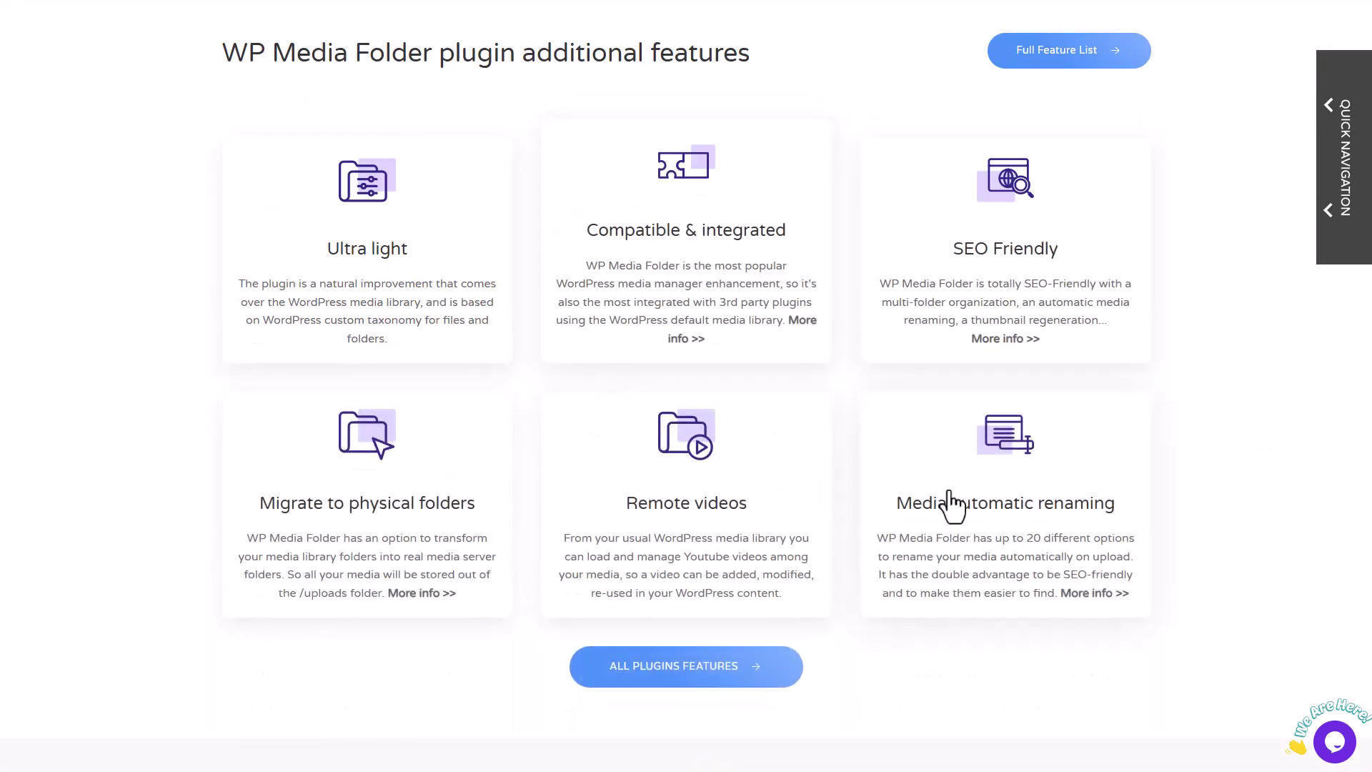
scroll(953, 507, "down", 8)
scroll(1213, 499, "down", 3)
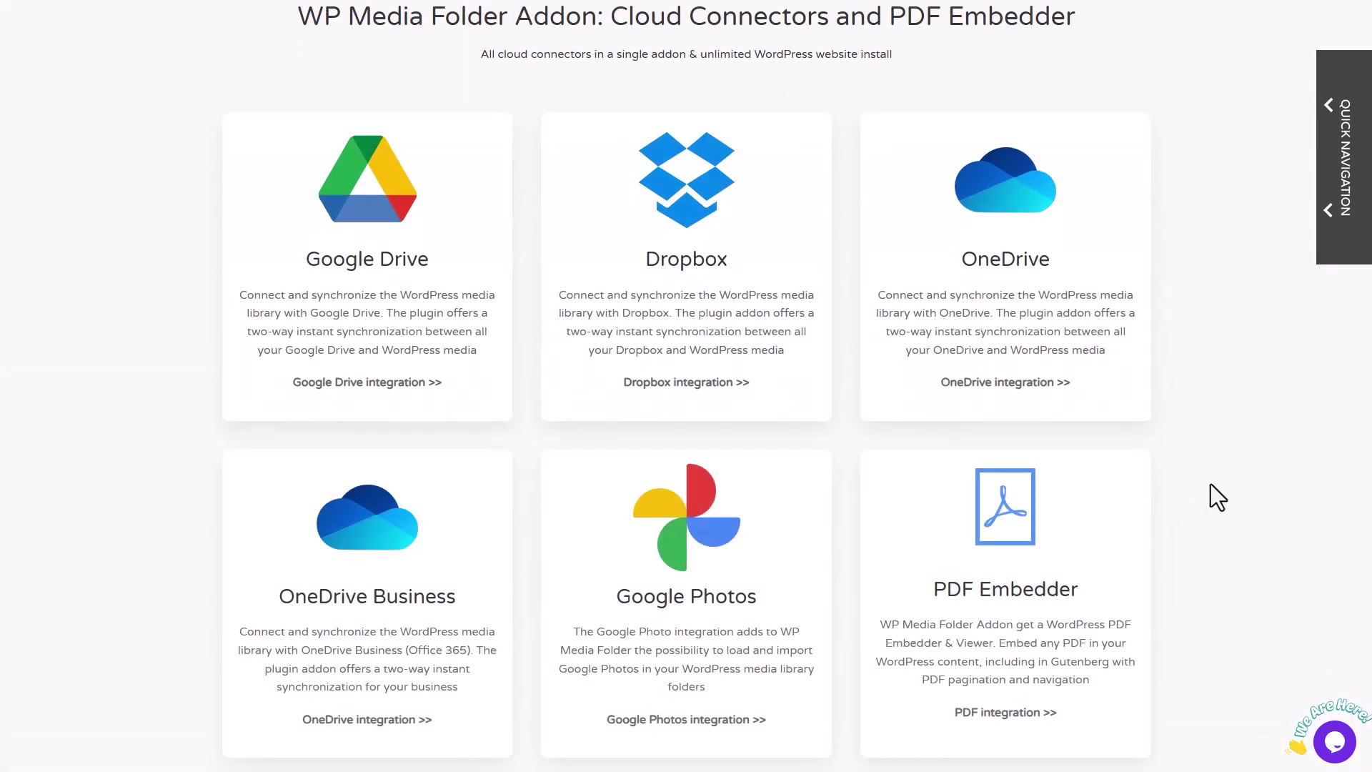
scroll(1211, 484, "down", 5)
scroll(1211, 485, "down", 13)
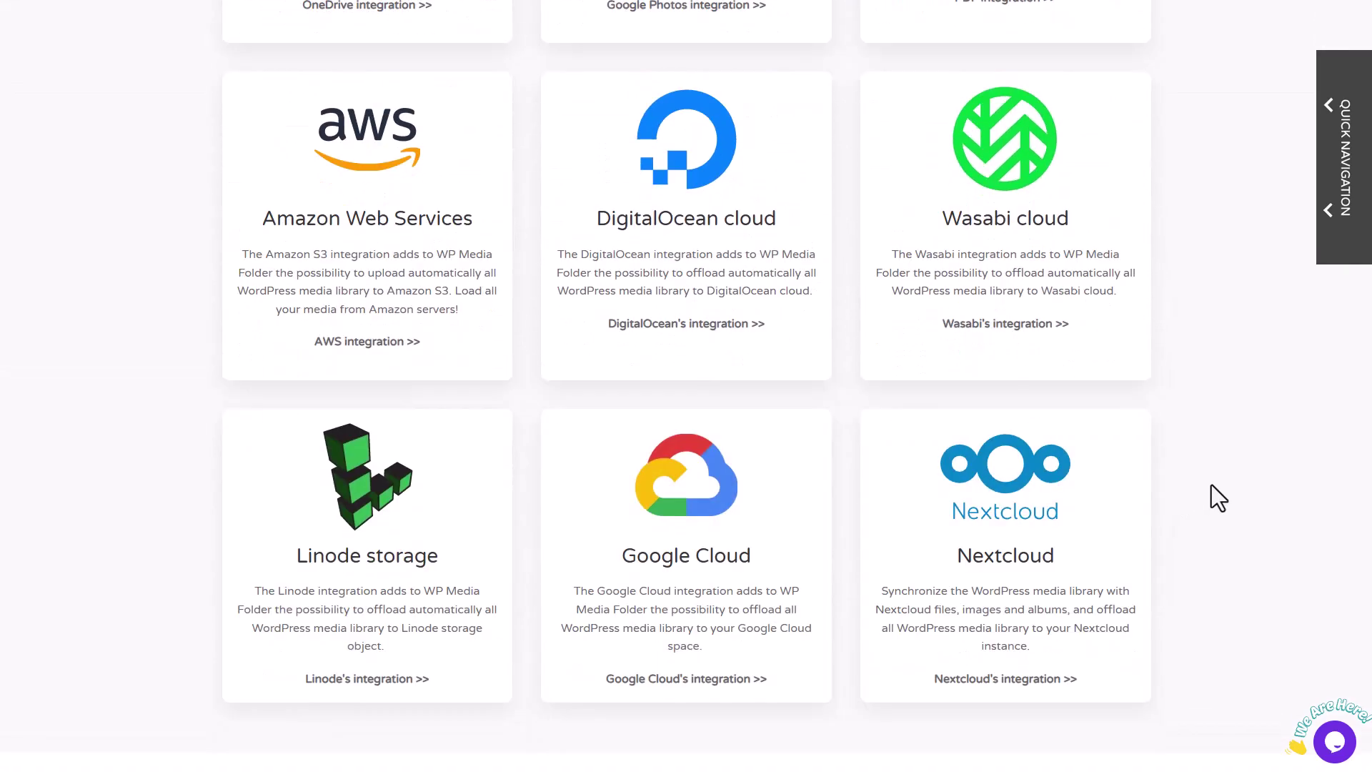
scroll(1212, 484, "down", 3)
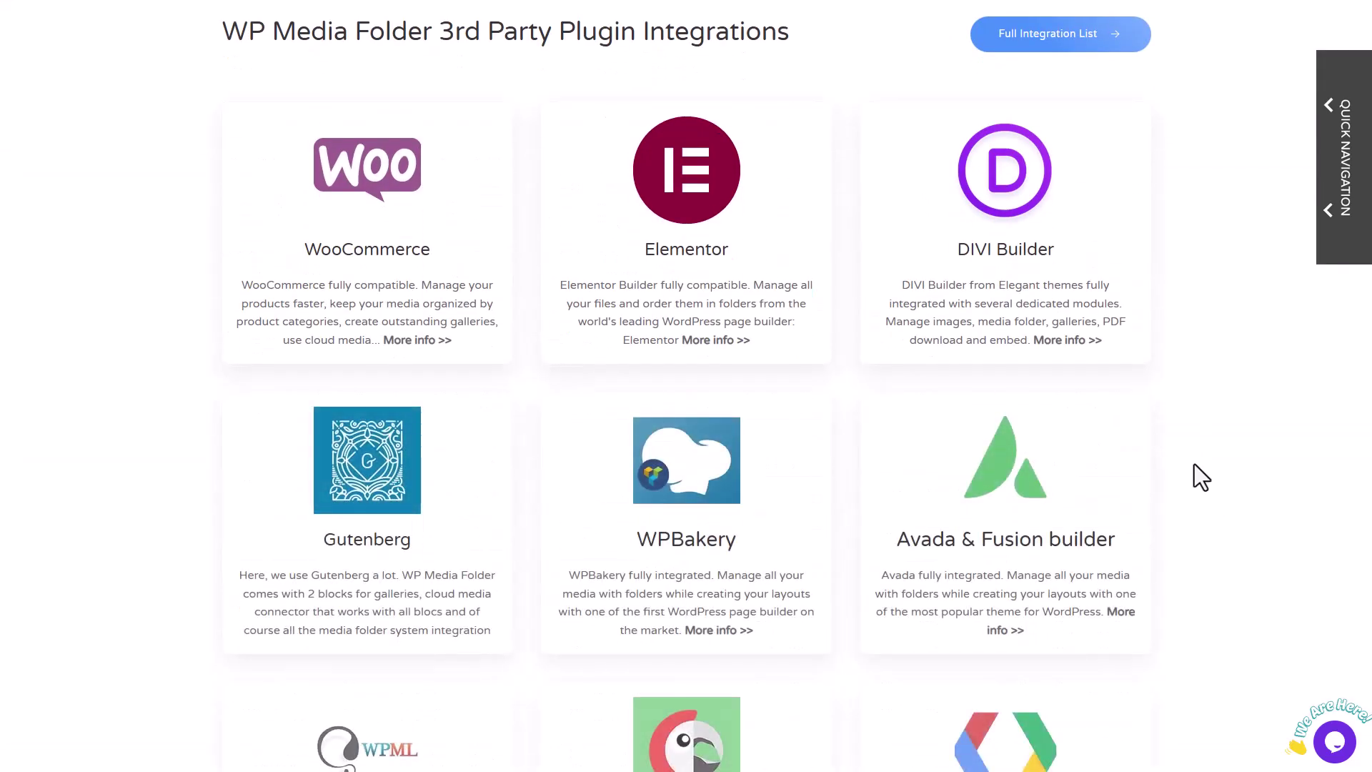
scroll(1195, 465, "down", 1)
scroll(1195, 468, "down", 14)
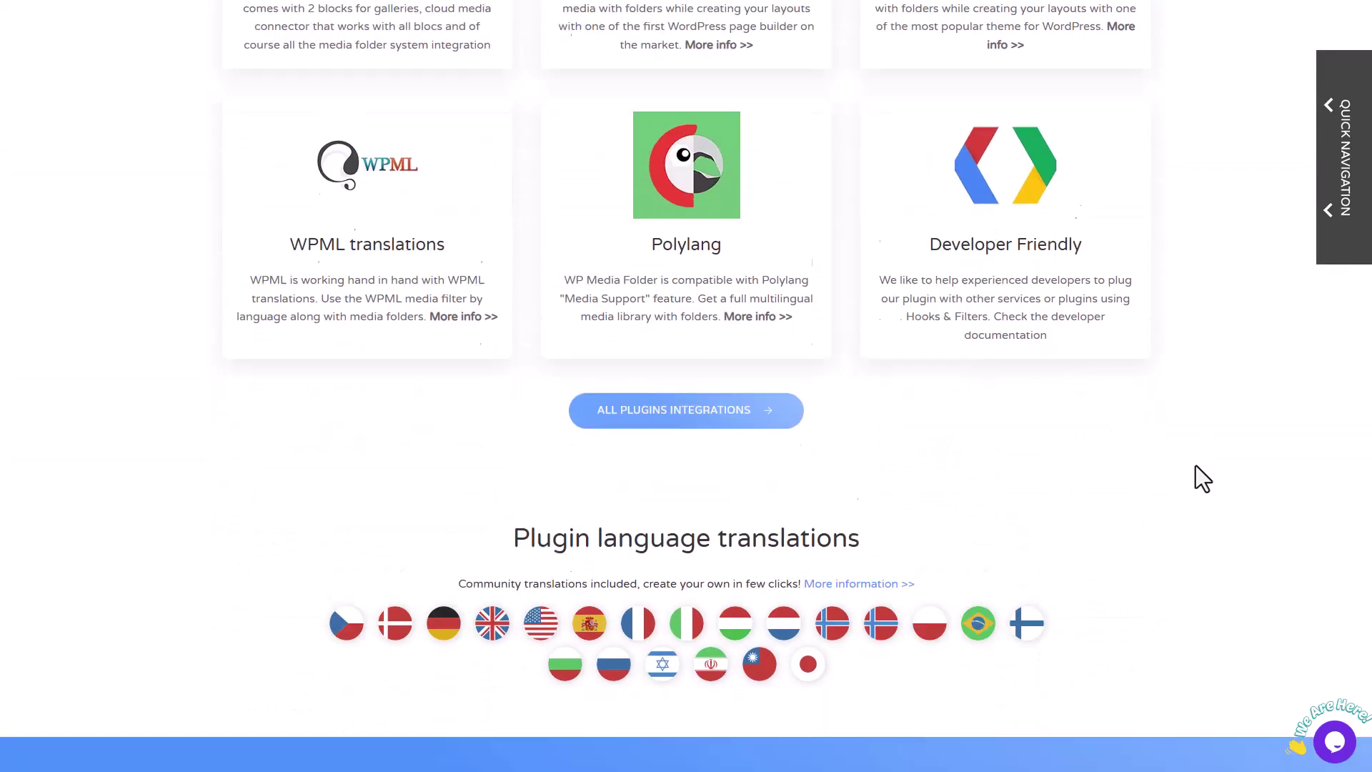
scroll(1195, 465, "down", 14)
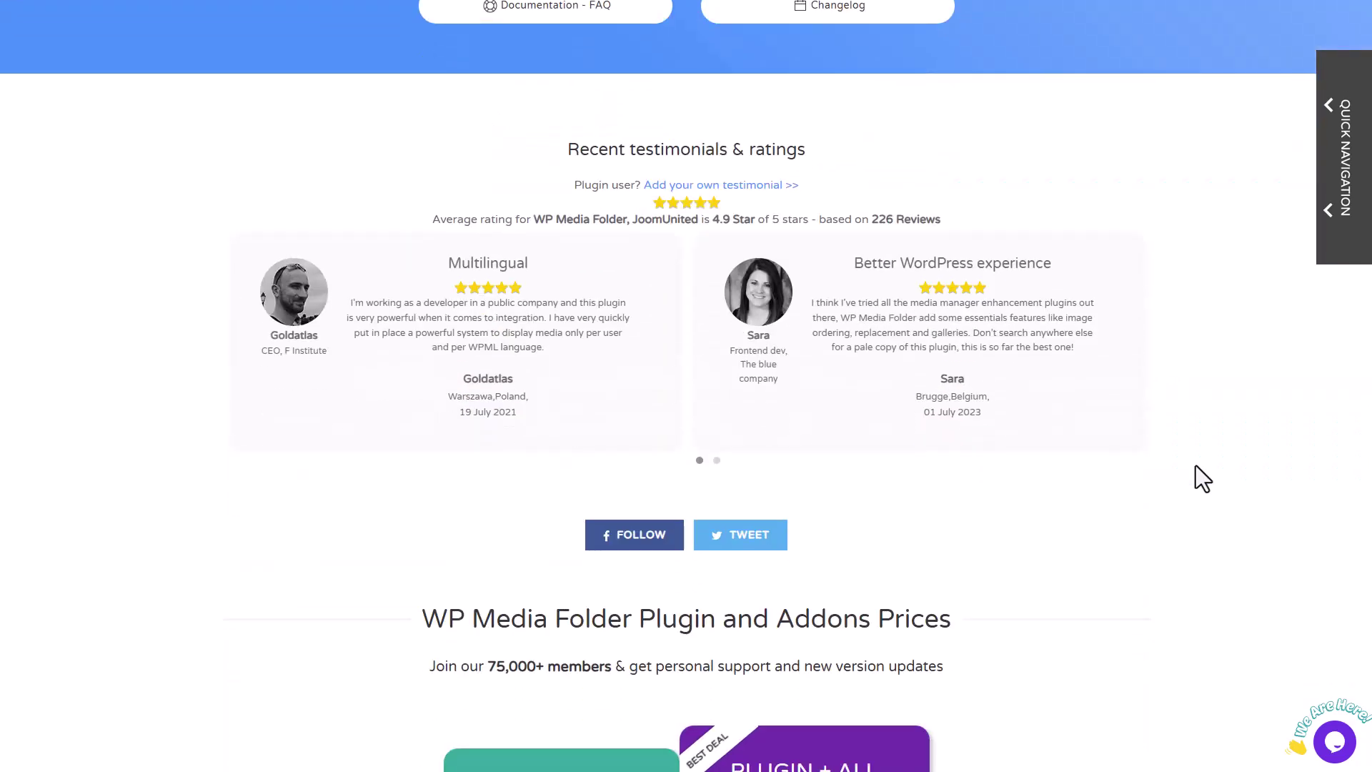
scroll(1195, 465, "down", 1)
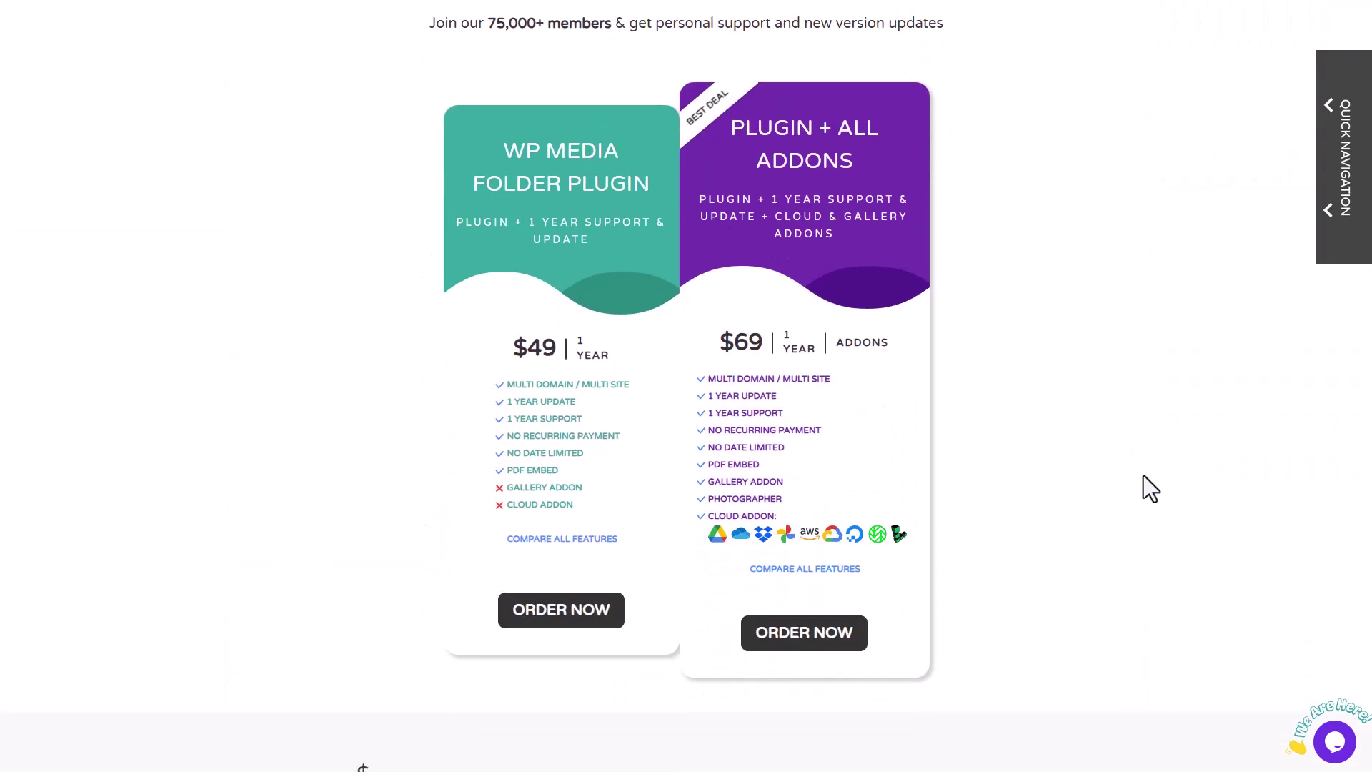